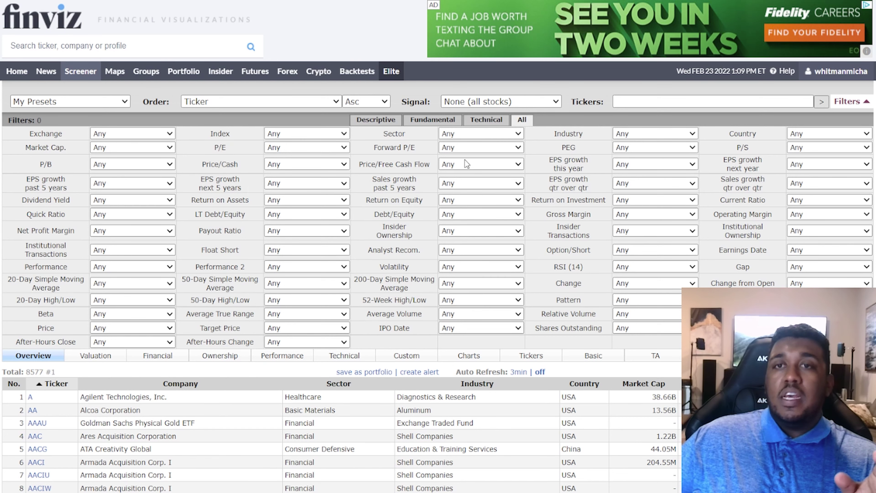
# - Open the screener help page separately and read the filter definitions, from Exchange through Forward P/E, PEG and P/S
pyautogui.rightClick(780, 75)
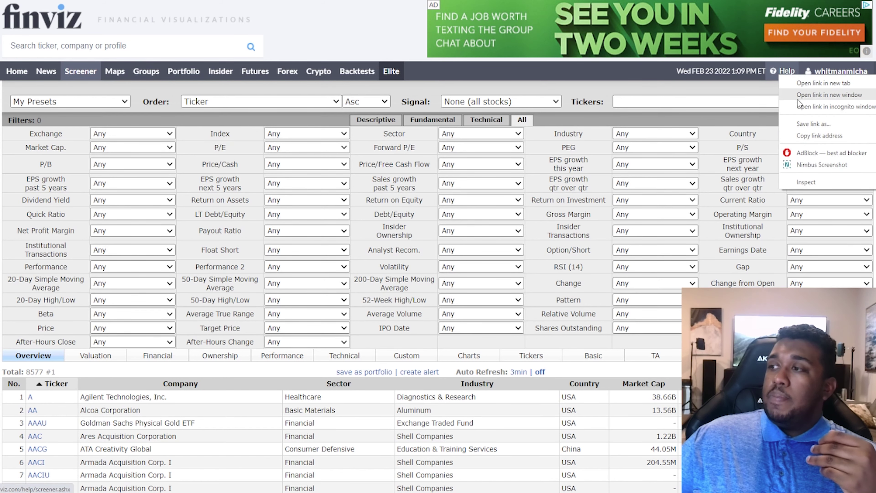
pyautogui.click(820, 83)
pyautogui.hotkey('ctrl', 'Tab')
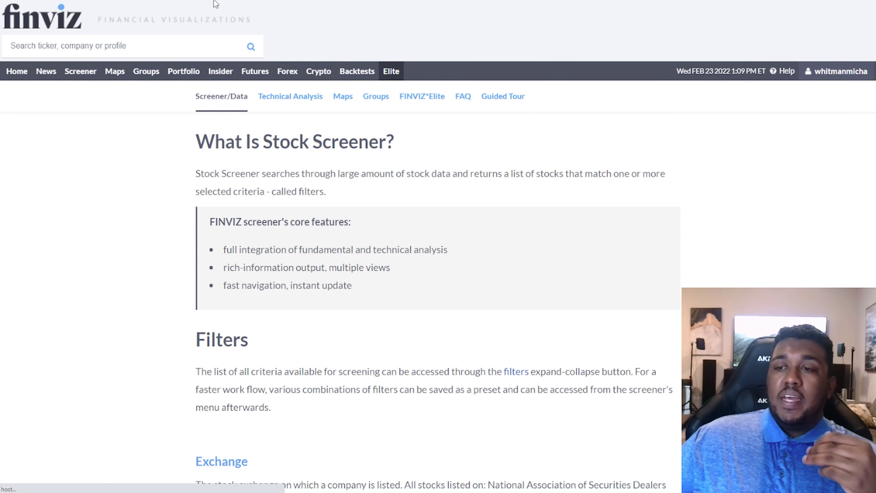
pyautogui.scroll(-4, 326, 165)
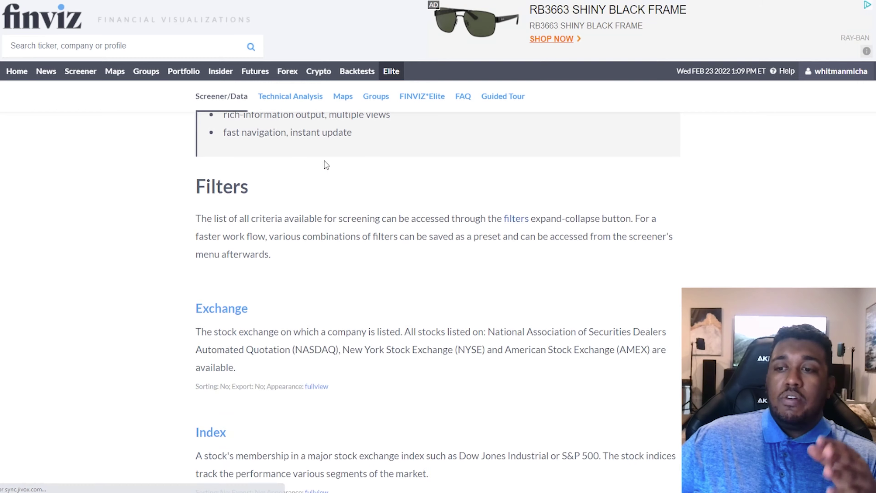
pyautogui.scroll(-15, 287, 176)
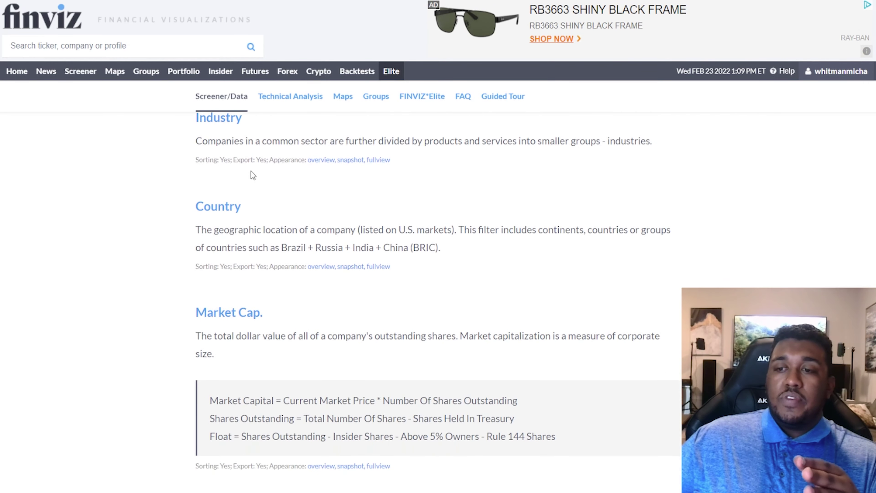
pyautogui.scroll(-17, 253, 175)
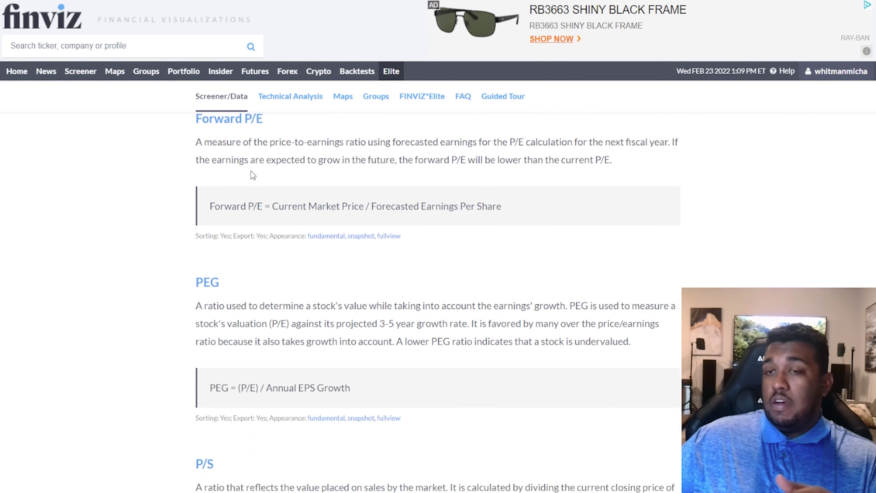
pyautogui.scroll(-2, 252, 175)
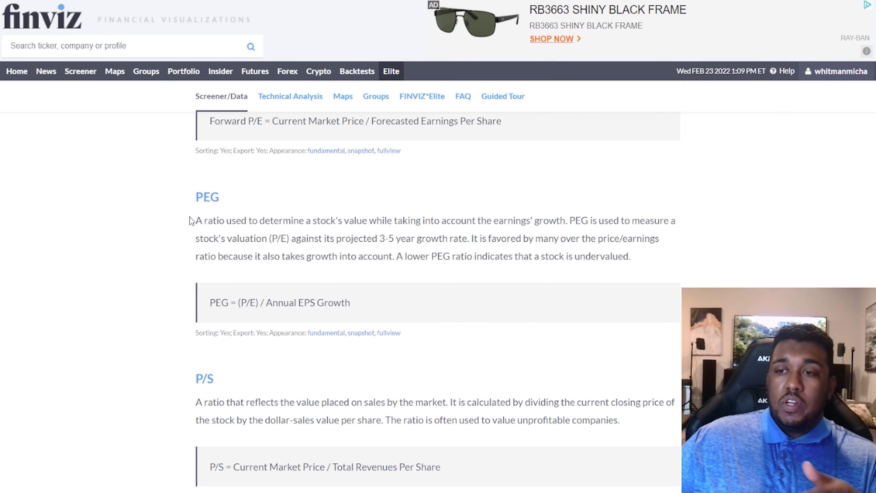
pyautogui.scroll(-6, 245, 226)
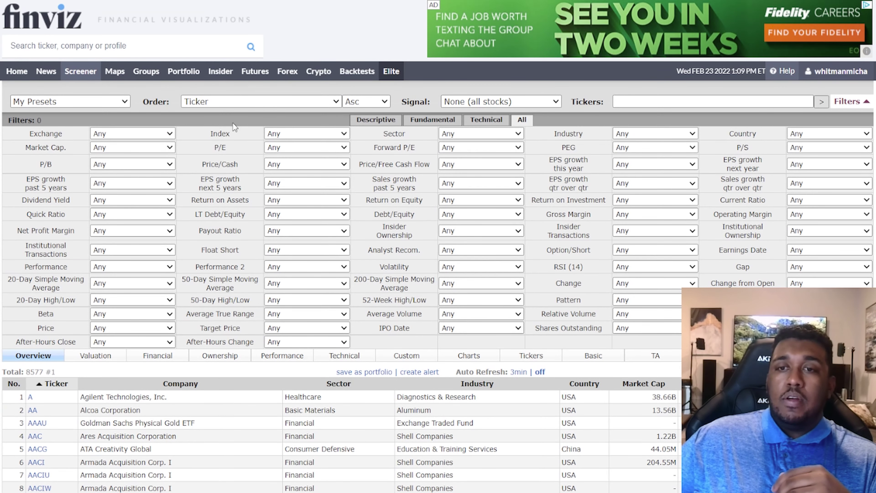
# - Load the Super Breakouts preset and review the choices of its Market Cap and Option/Short filters
pyautogui.click(49, 103)
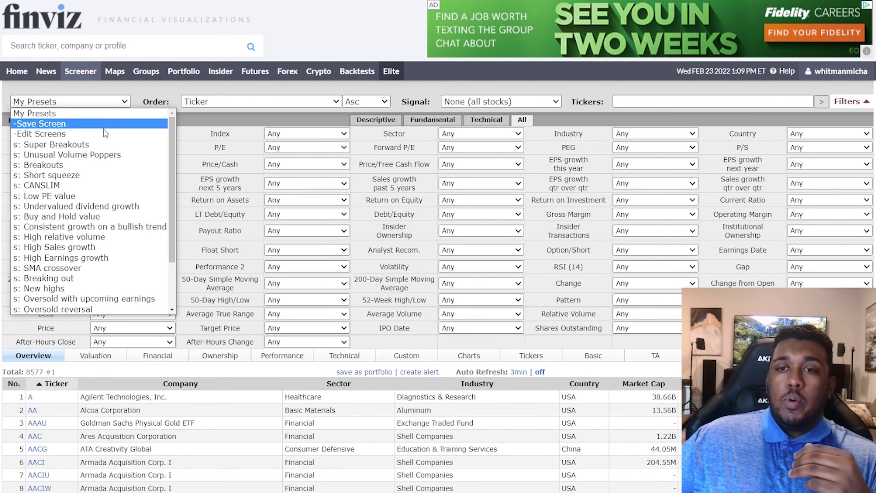
pyautogui.click(114, 144)
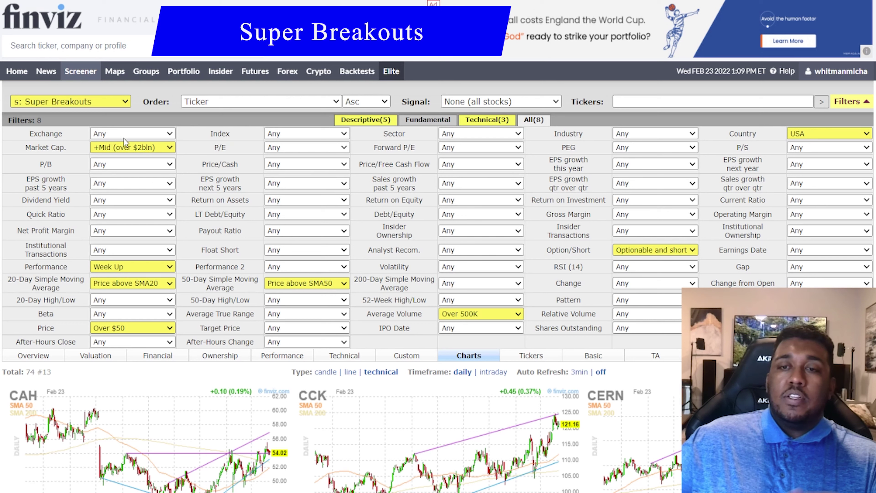
pyautogui.click(144, 147)
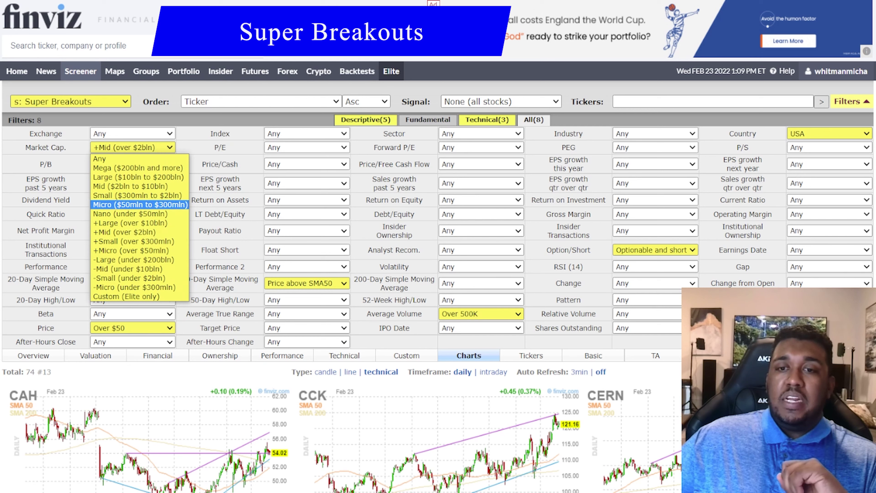
pyautogui.click(70, 199)
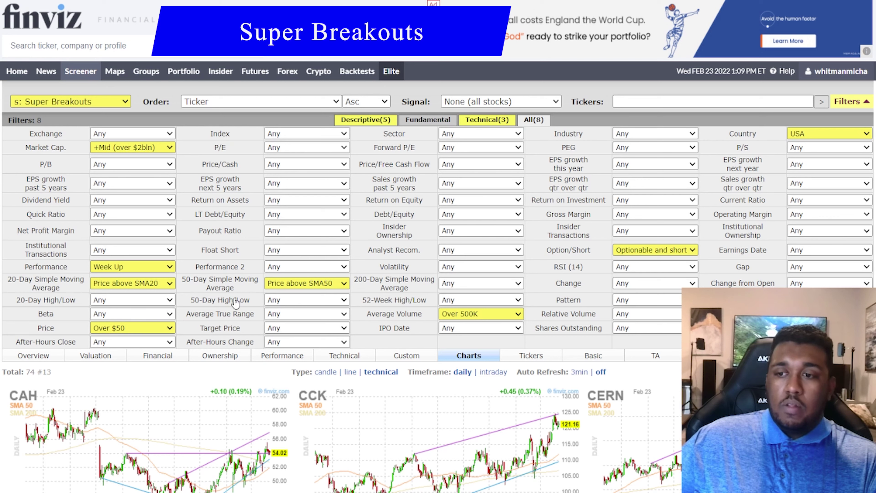
pyautogui.moveTo(235, 286)
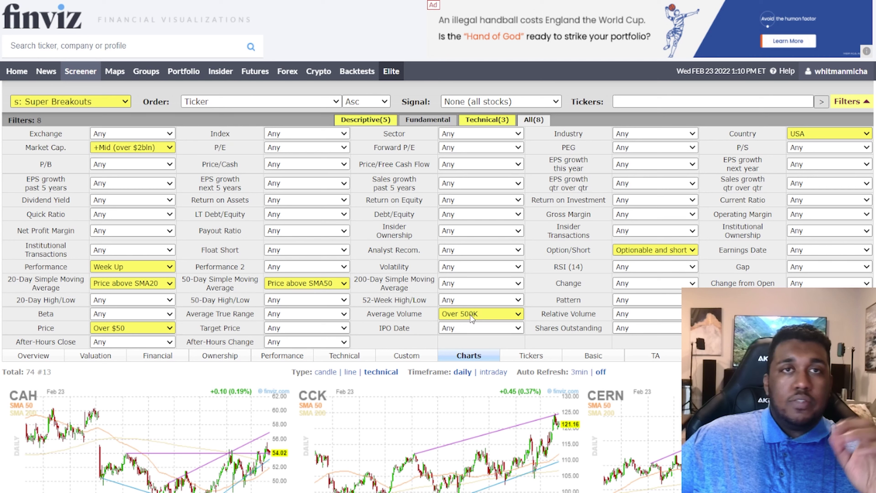
pyautogui.click(627, 254)
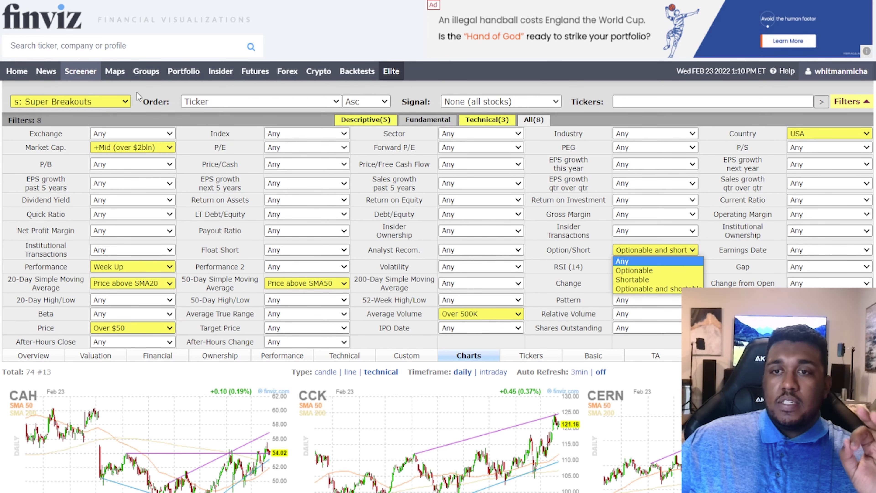
# - Save the current screen as a new preset named Test
pyautogui.click(105, 99)
pyautogui.click(128, 133)
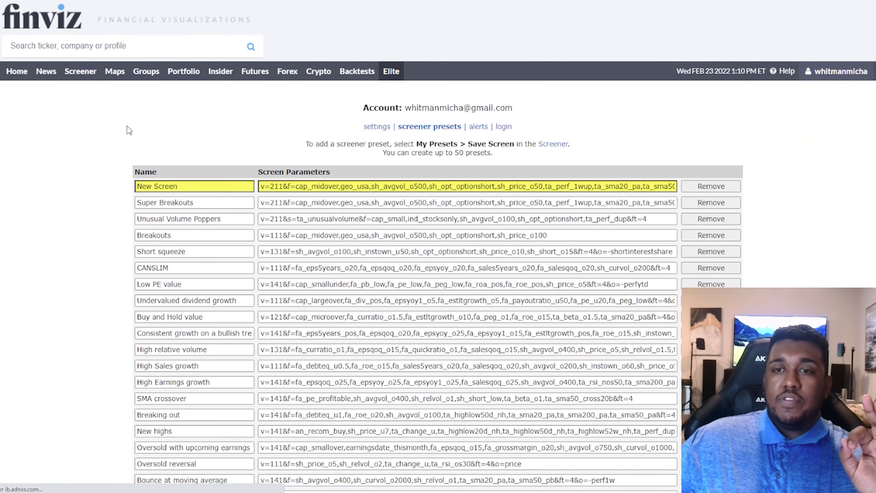
pyautogui.click(203, 186)
pyautogui.hotkey('ctrl', 'a')
pyautogui.write('Te')
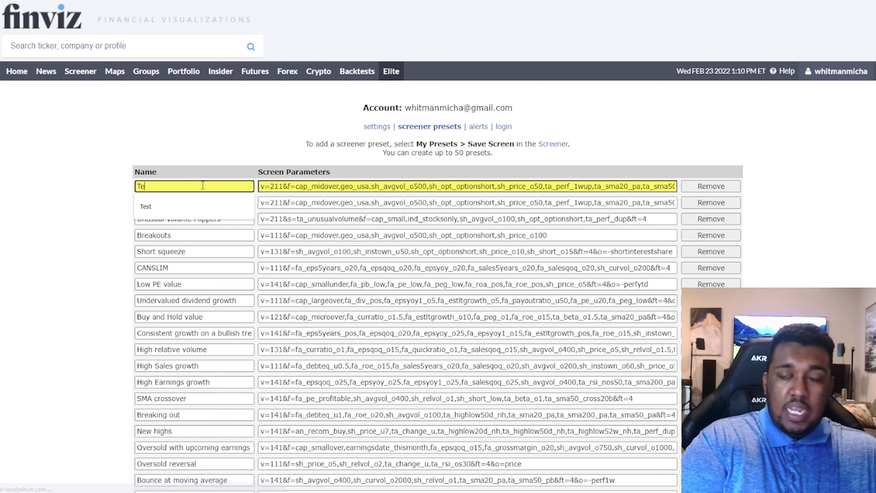
pyautogui.write('st')
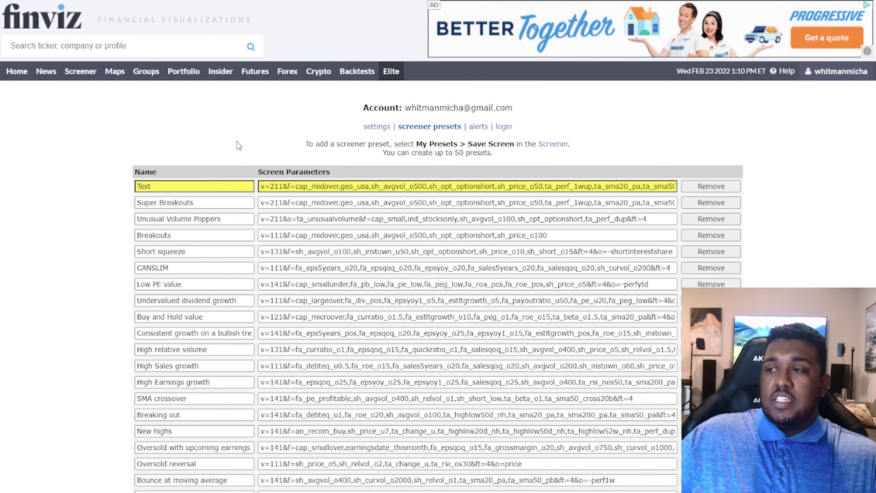
pyautogui.scroll(-4, 345, 293)
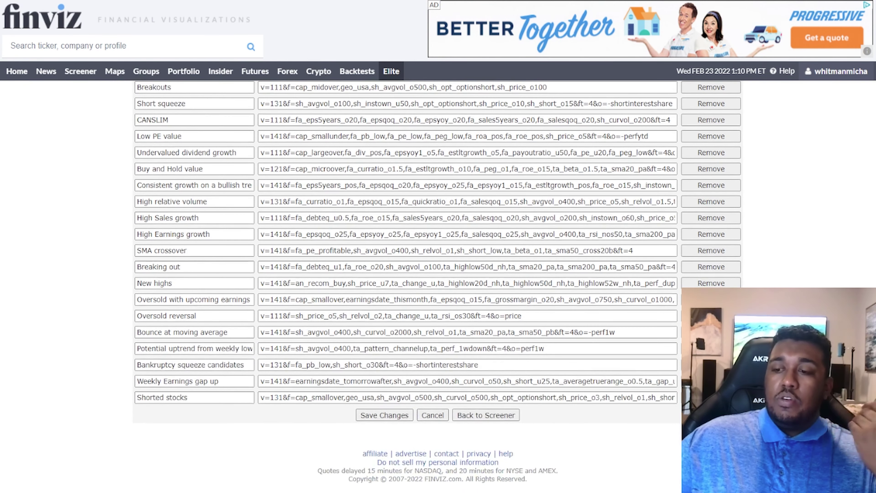
pyautogui.click(383, 415)
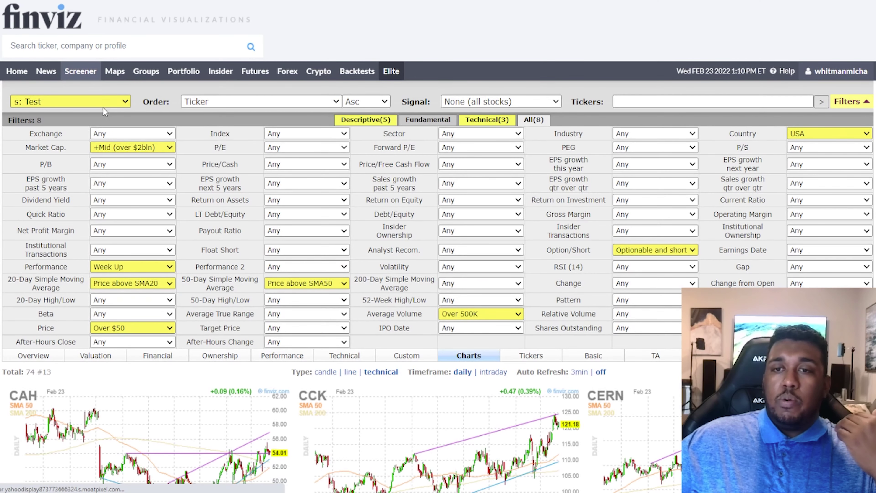
# - Remove the Test preset from the saved screener presets and save the changes
pyautogui.click(103, 104)
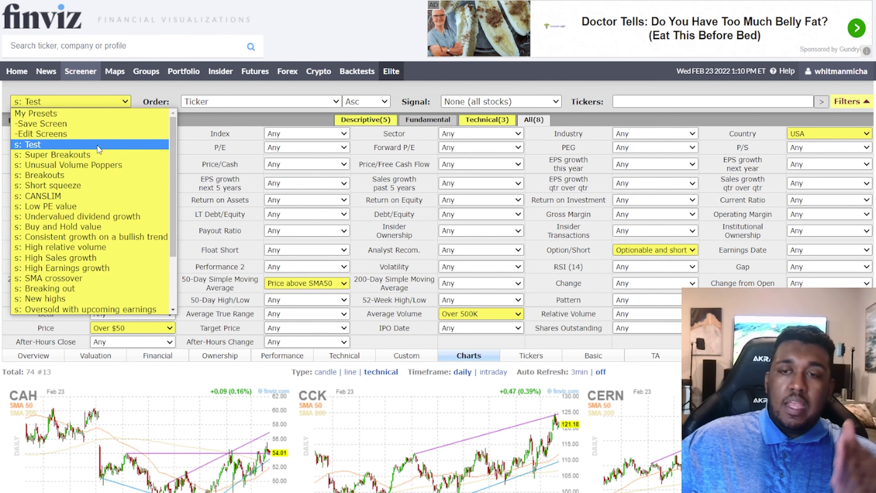
pyautogui.click(101, 134)
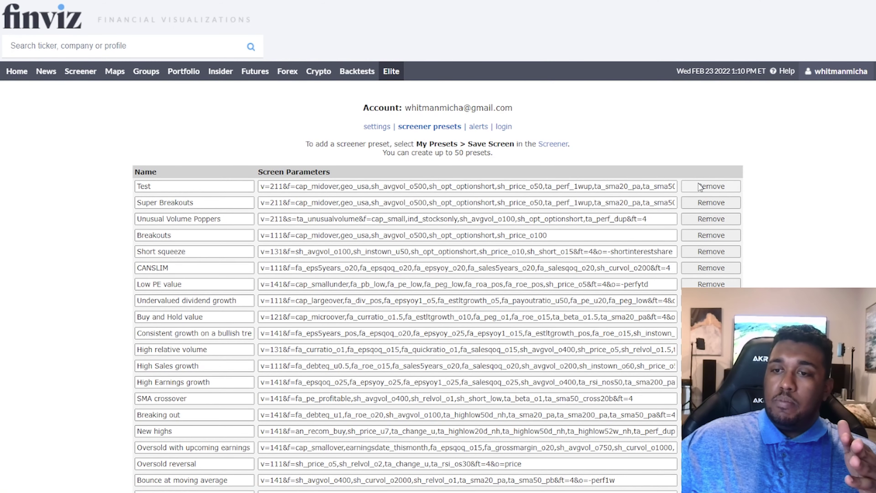
pyautogui.scroll(-5, 385, 415)
pyautogui.click(386, 415)
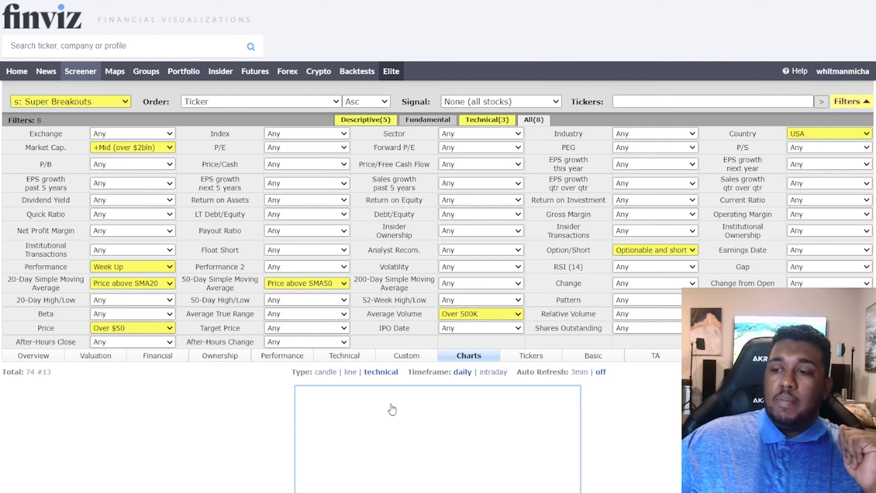
# - Load the Unusual Volume Poppers preset and look over the charts of the matching stocks
pyautogui.click(91, 101)
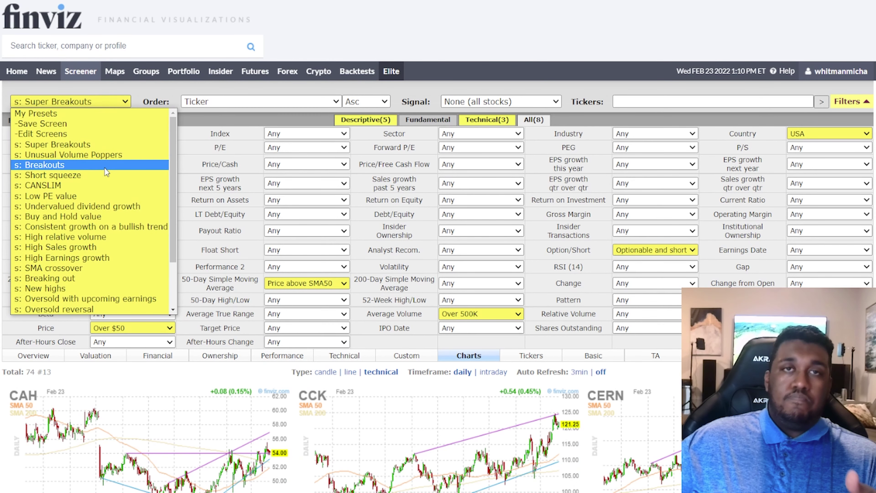
pyautogui.click(100, 155)
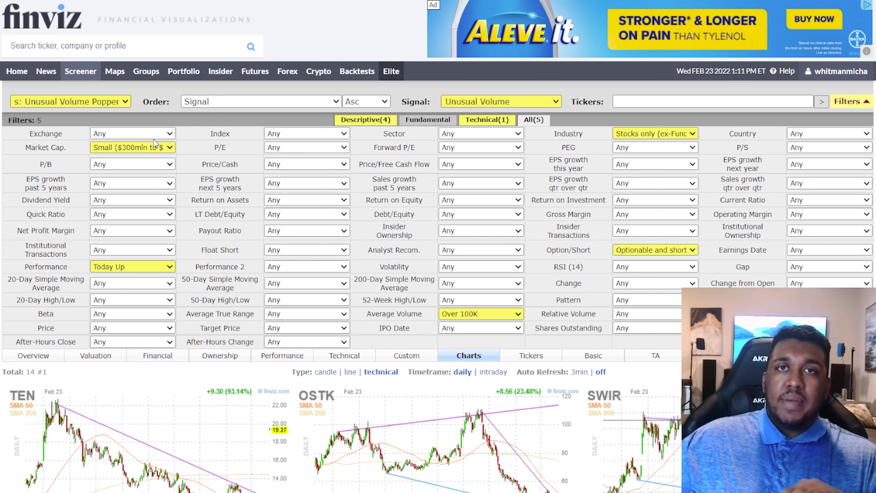
pyautogui.scroll(-3, 334, 189)
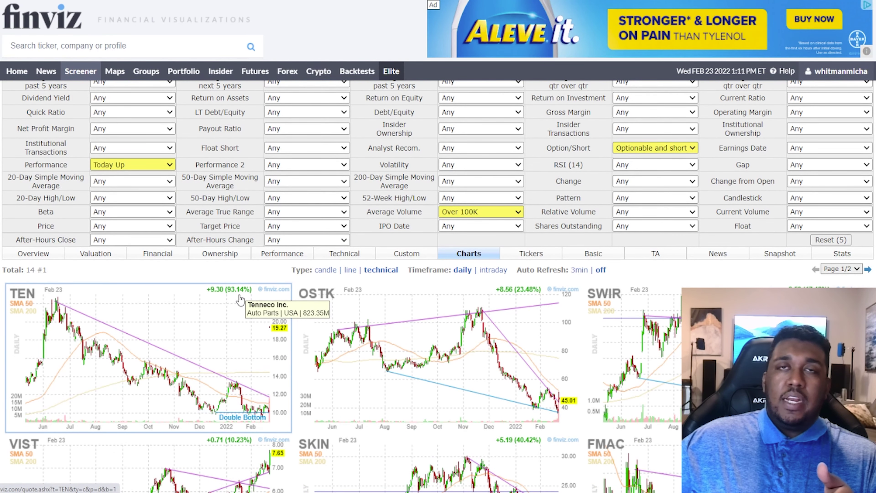
pyautogui.scroll(3, 241, 298)
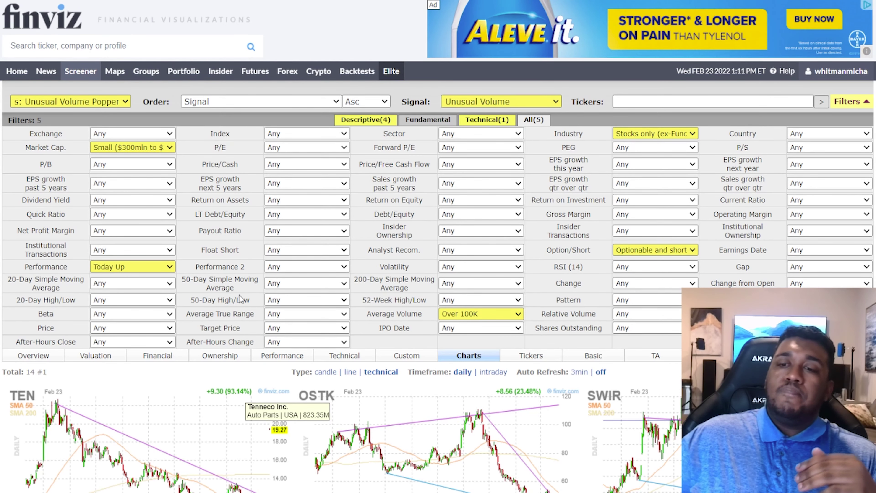
# - Examine the available Market Cap, Industry and Signal options for the Unusual Volume Poppers screen without changing them
pyautogui.click(149, 148)
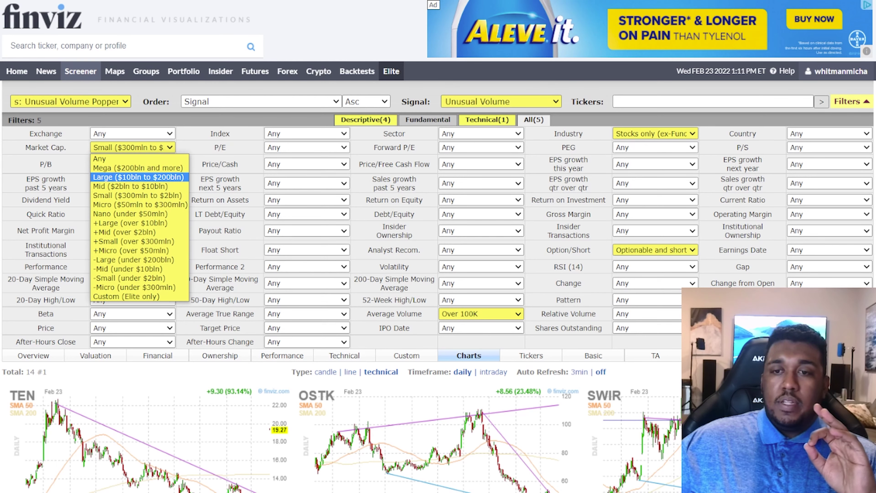
pyautogui.click(2, 181)
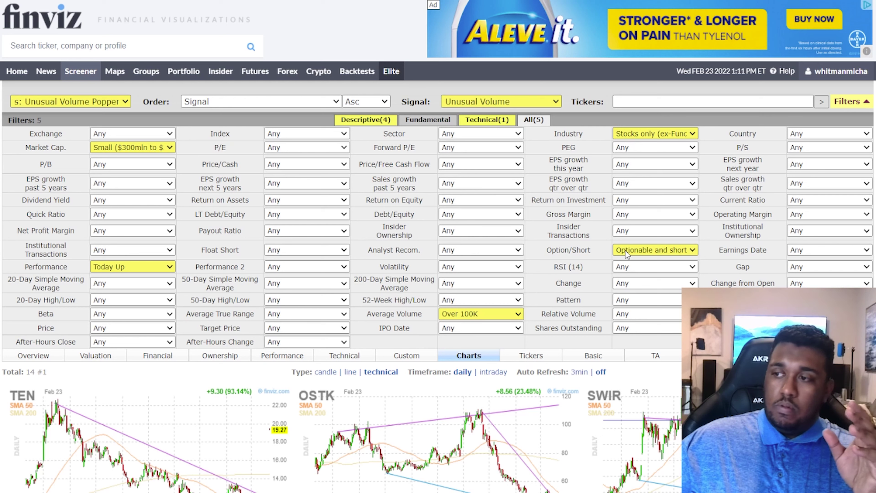
pyautogui.click(629, 136)
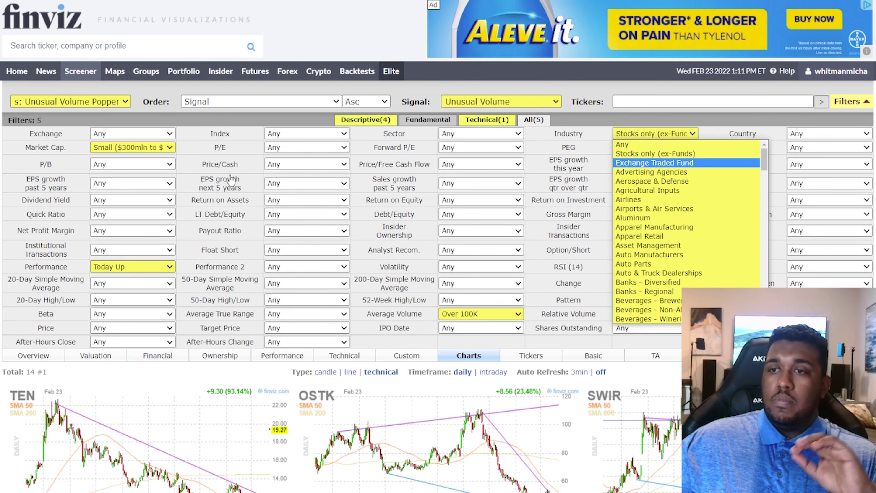
pyautogui.click(66, 136)
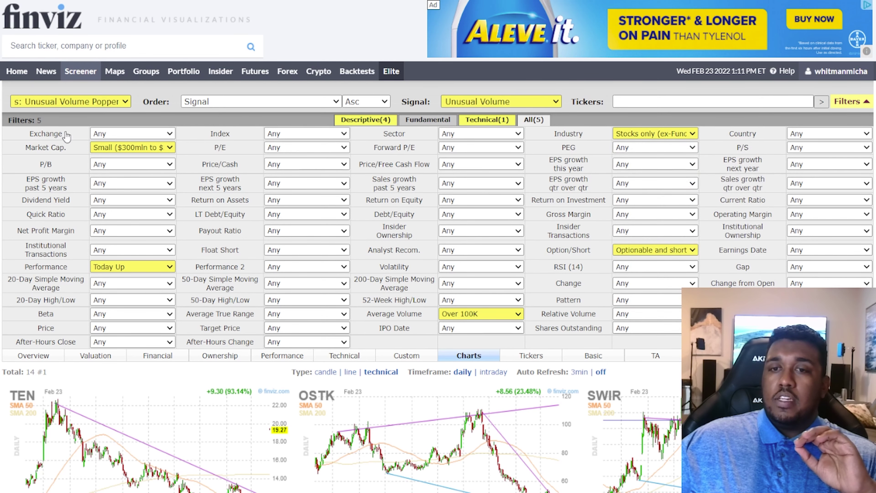
pyautogui.click(501, 100)
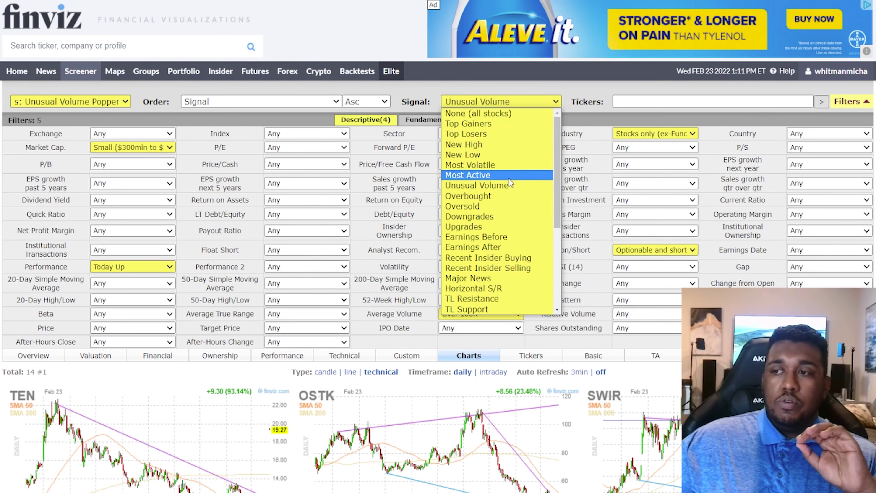
pyautogui.click(13, 202)
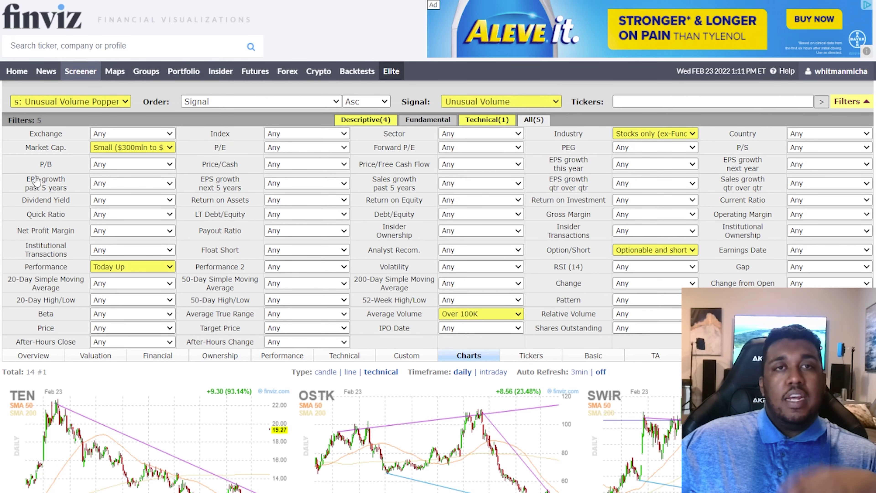
# - Load the Breakouts preset and review the choices of its Market Cap filter
pyautogui.click(79, 103)
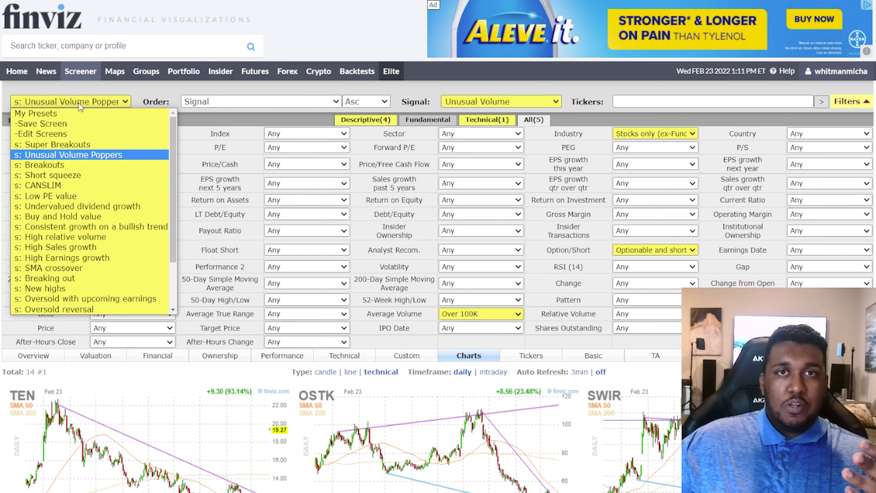
pyautogui.click(99, 167)
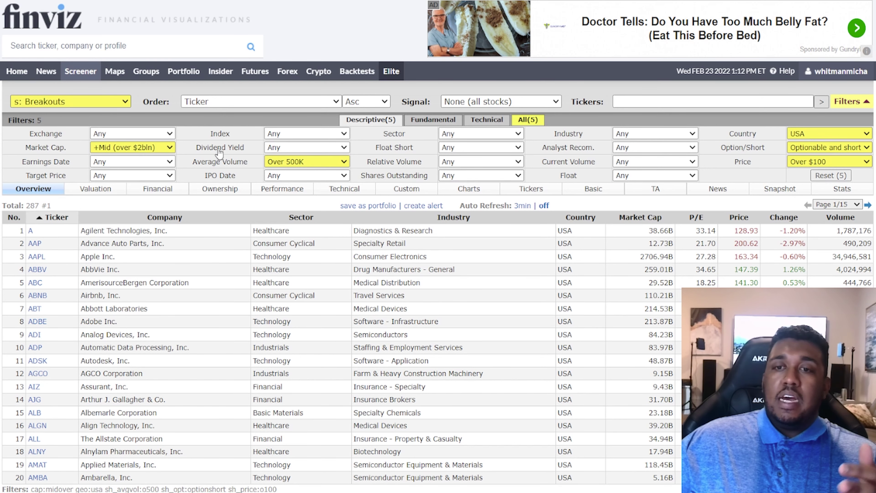
pyautogui.click(137, 148)
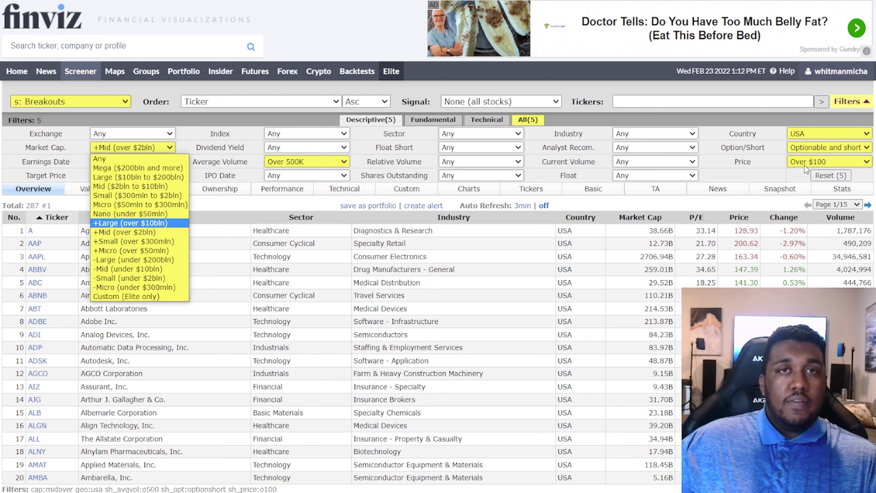
# - Load the Short squeeze preset and review its filters, especially Institutional Ownership
pyautogui.click(115, 100)
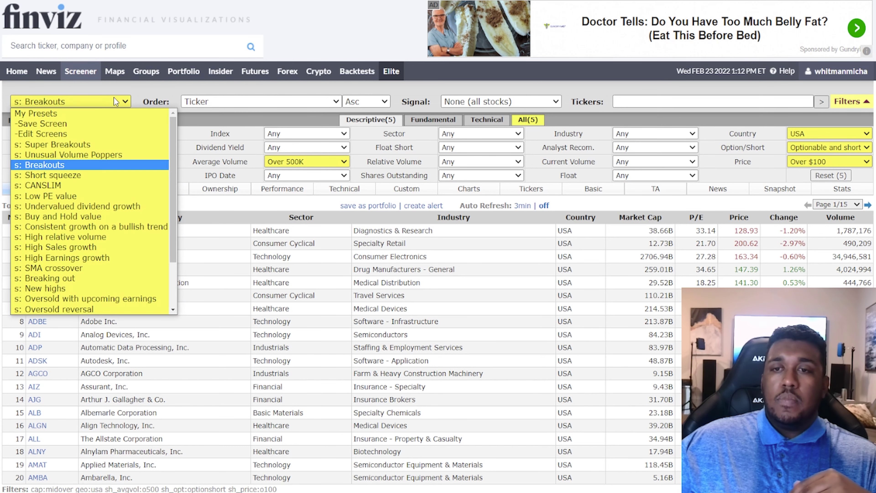
pyautogui.click(142, 176)
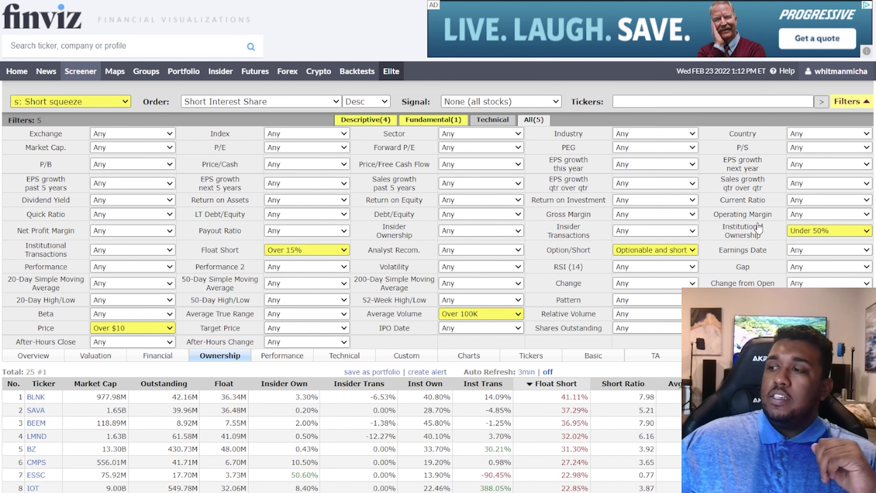
pyautogui.moveTo(762, 226)
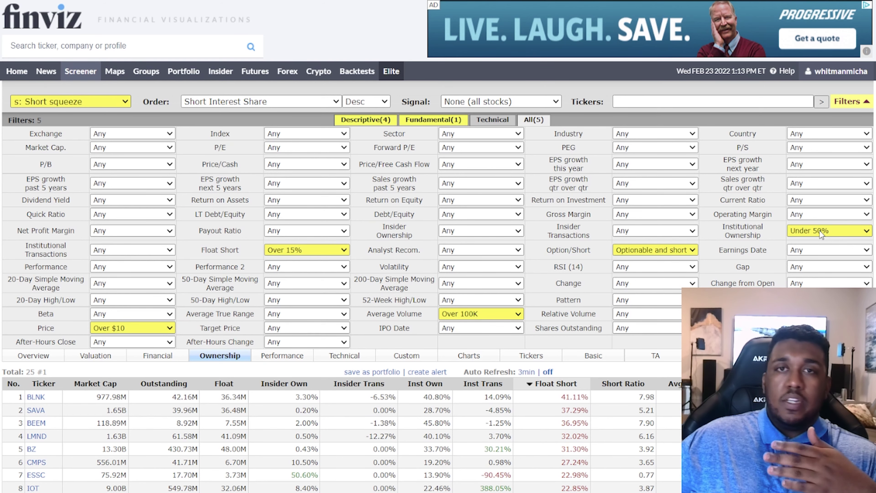
# - Load the CANSLIM preset and review its EPS growth and Sales growth filters
pyautogui.click(34, 100)
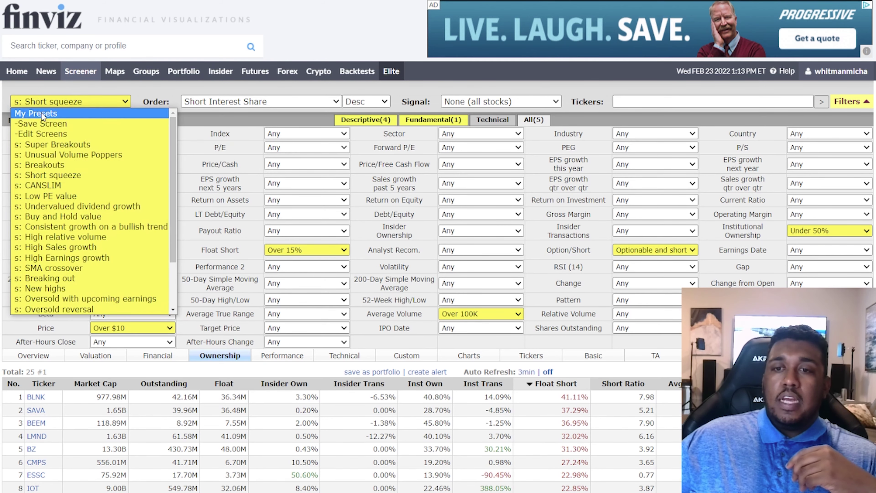
pyautogui.click(74, 186)
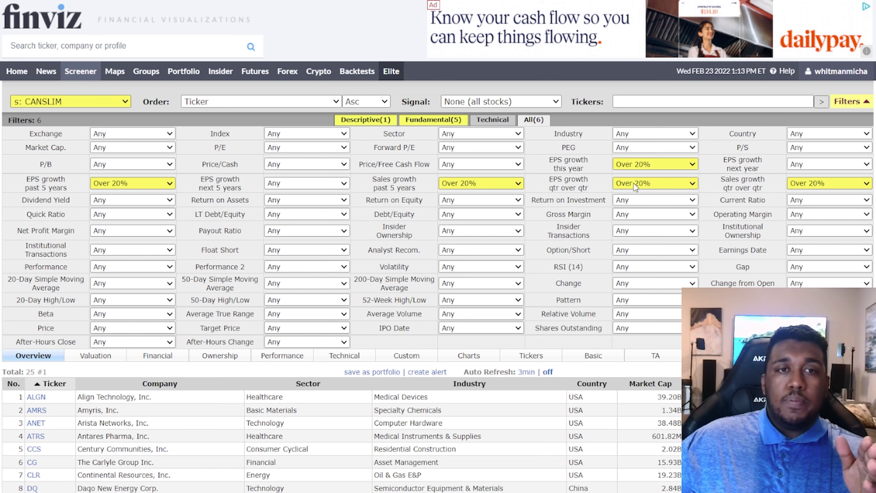
pyautogui.moveTo(728, 188)
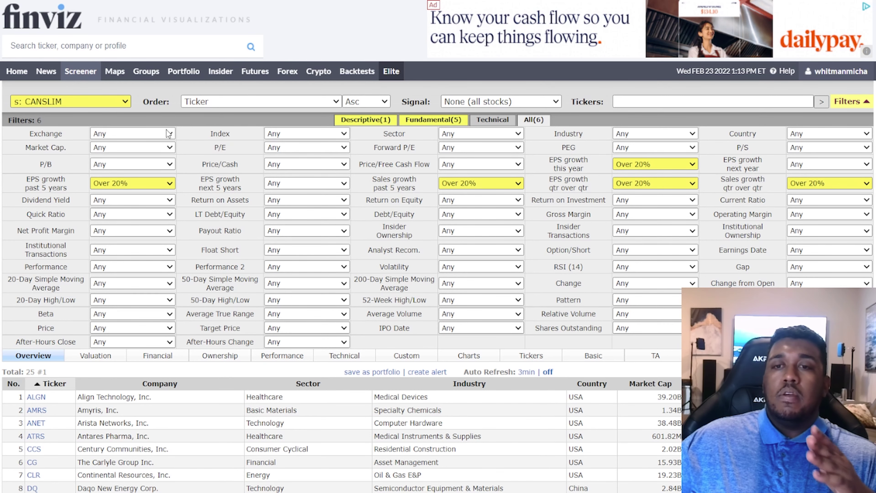
# - Load the Low PE value preset and review its Market Cap choices and its Return on Assets and Return on Equity filters
pyautogui.click(110, 100)
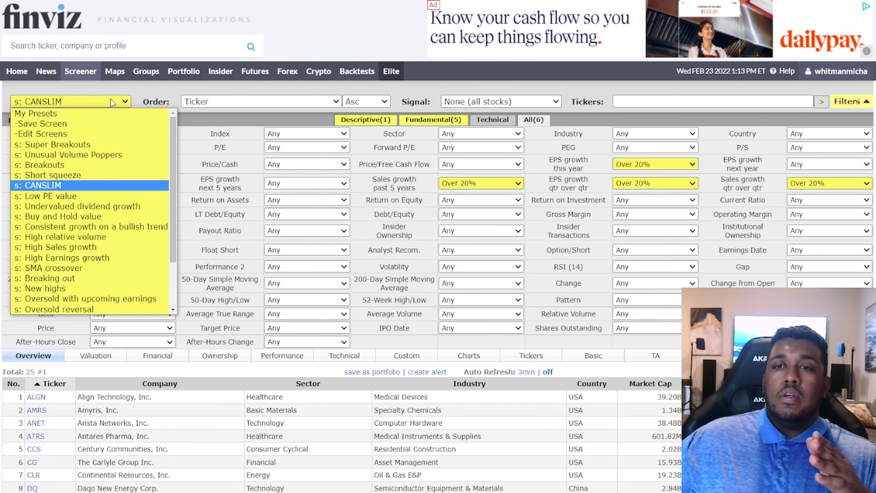
pyautogui.click(109, 197)
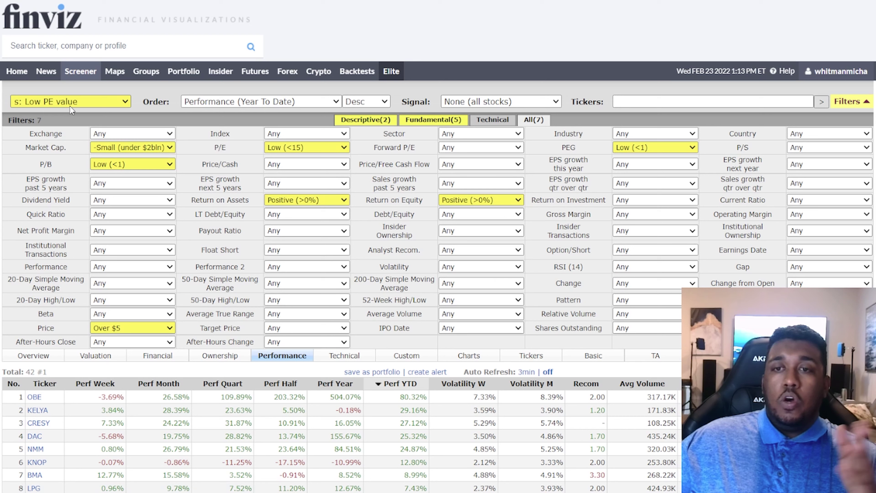
pyautogui.click(135, 145)
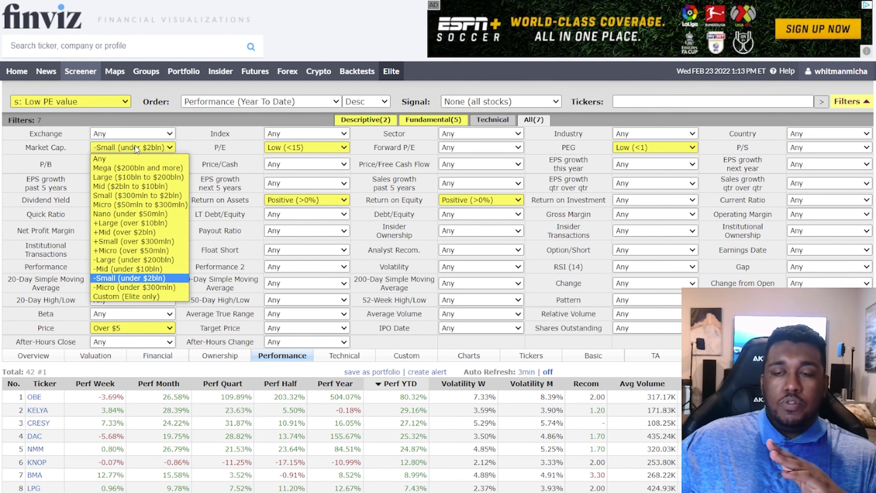
pyautogui.click(135, 145)
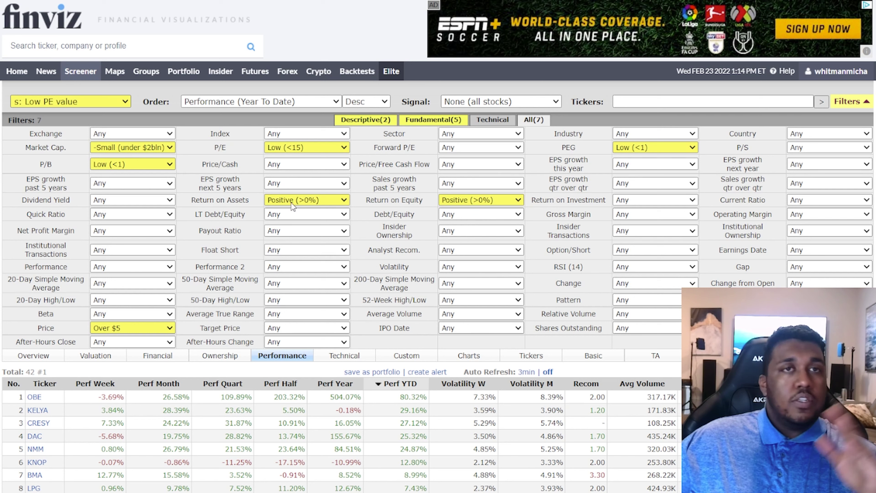
pyautogui.moveTo(419, 202)
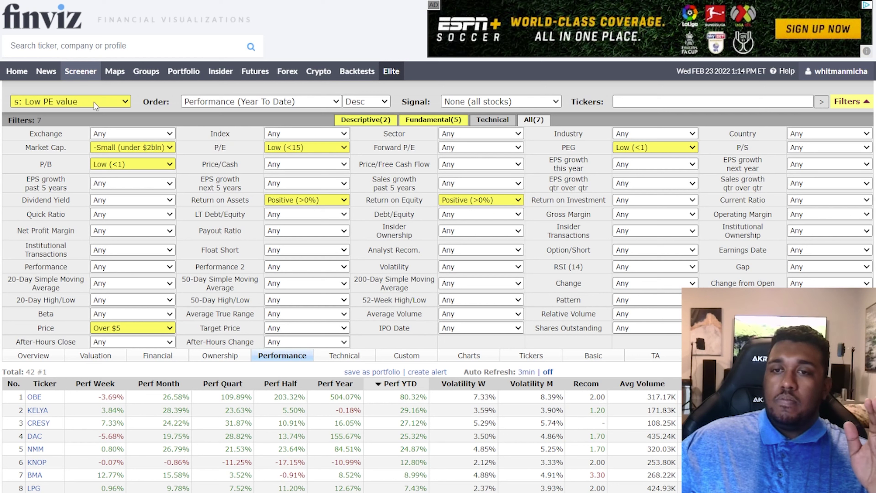
# - Load the Undervalued dividend growth preset and examine its Market Cap choices without changing them
pyautogui.click(100, 102)
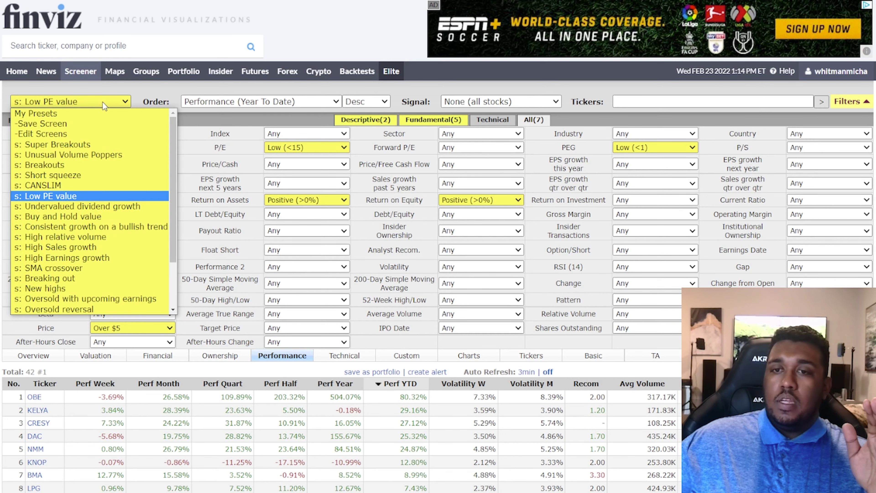
pyautogui.click(99, 207)
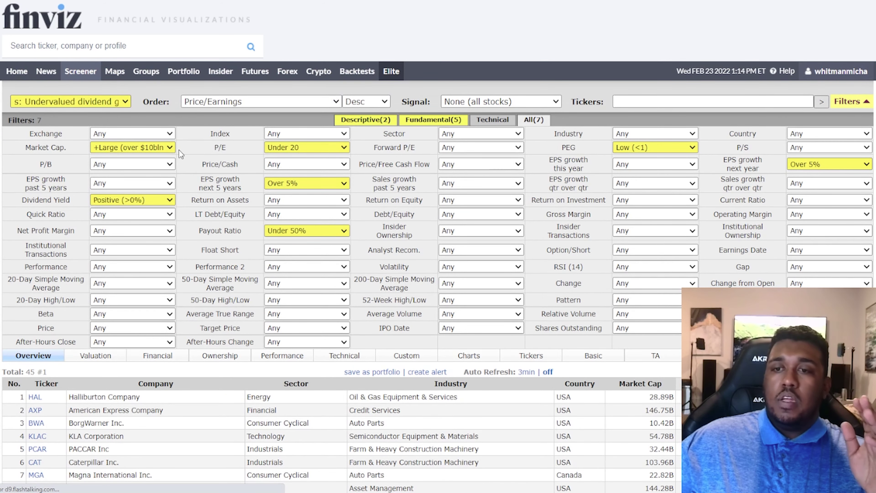
pyautogui.click(131, 148)
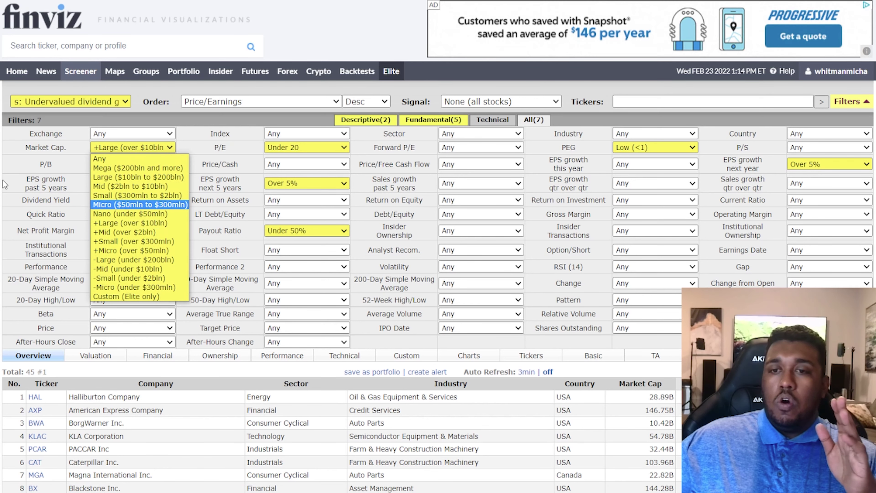
pyautogui.click(86, 187)
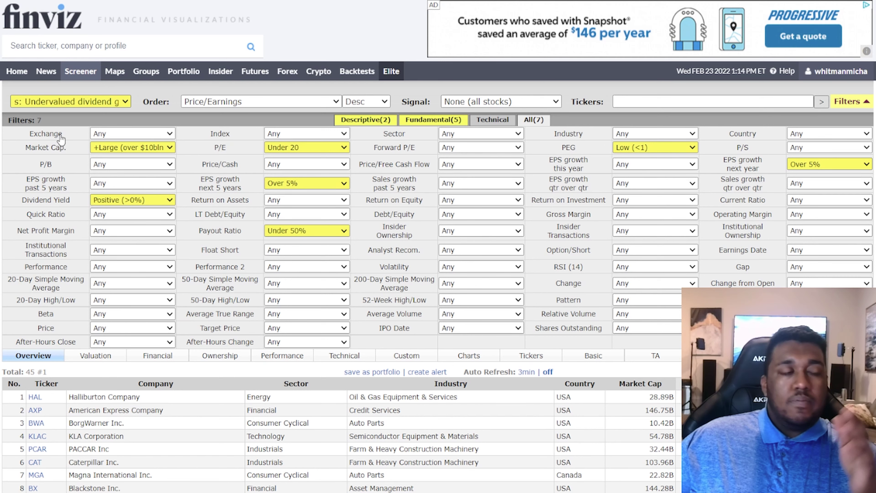
pyautogui.moveTo(60, 138)
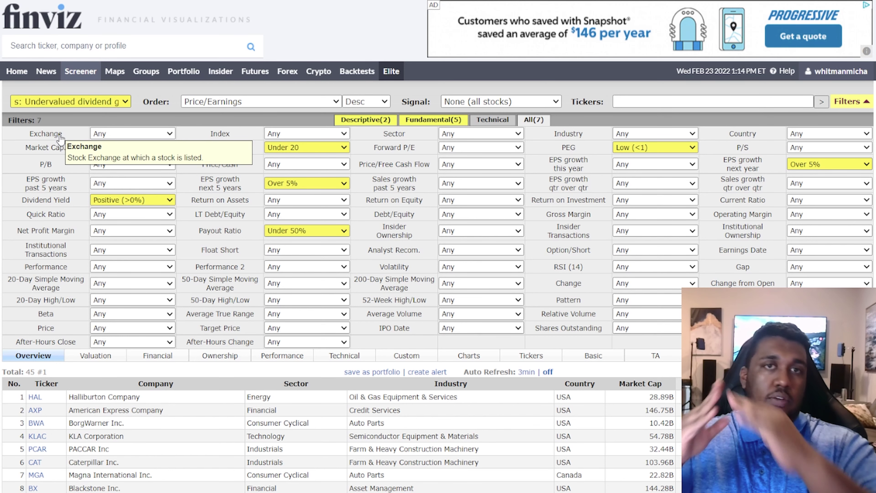
# - Load the Buy and Hold value preset and review its filters, matching stocks and Market Cap choices
pyautogui.click(70, 100)
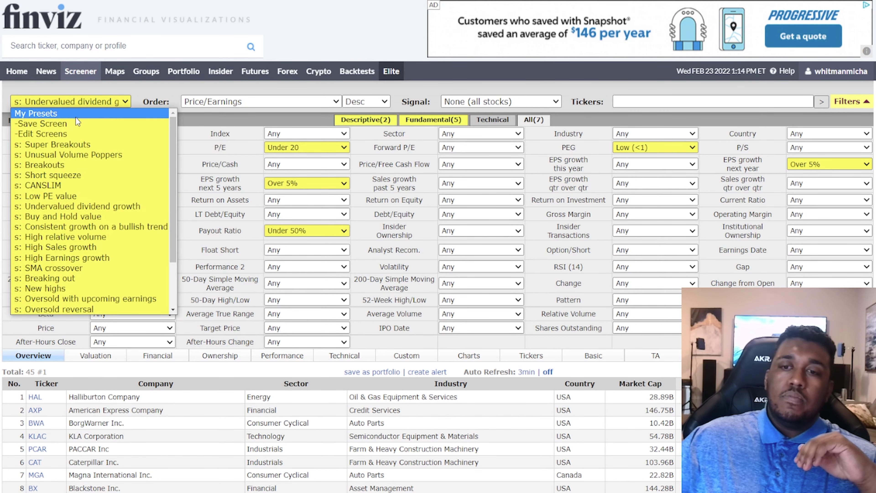
pyautogui.click(84, 217)
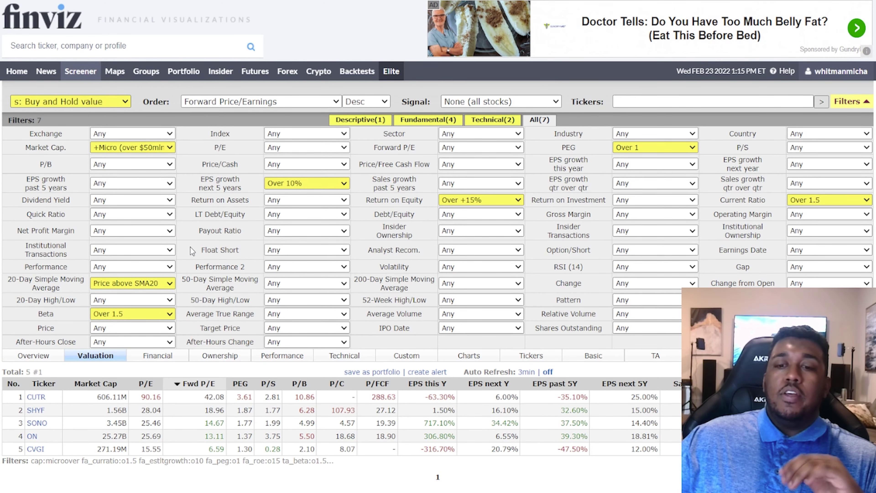
pyautogui.scroll(-2, 191, 247)
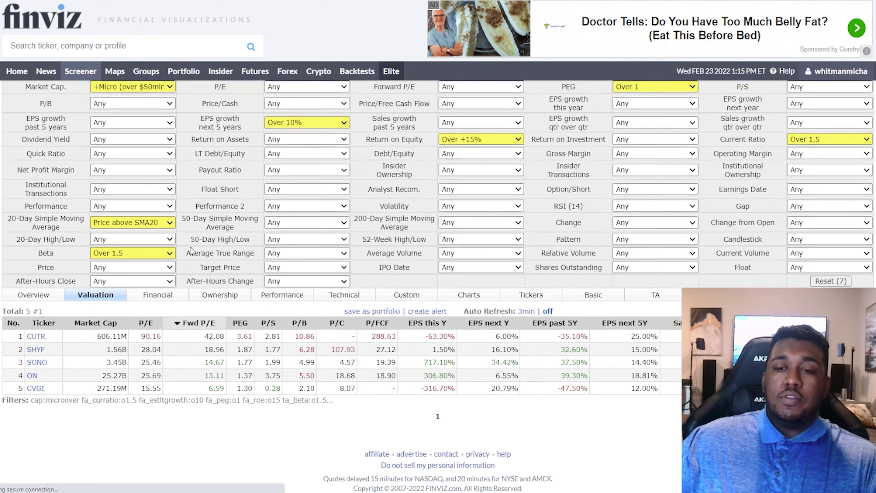
pyautogui.scroll(2, 114, 313)
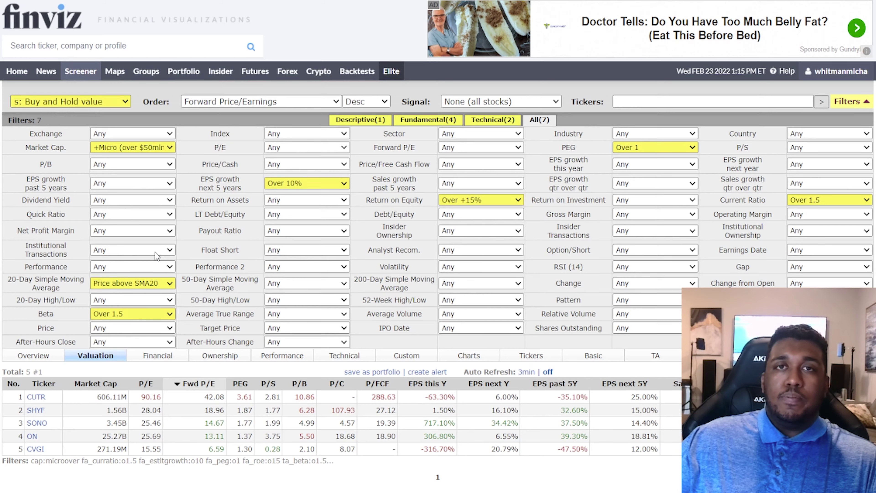
pyautogui.scroll(-2, 156, 255)
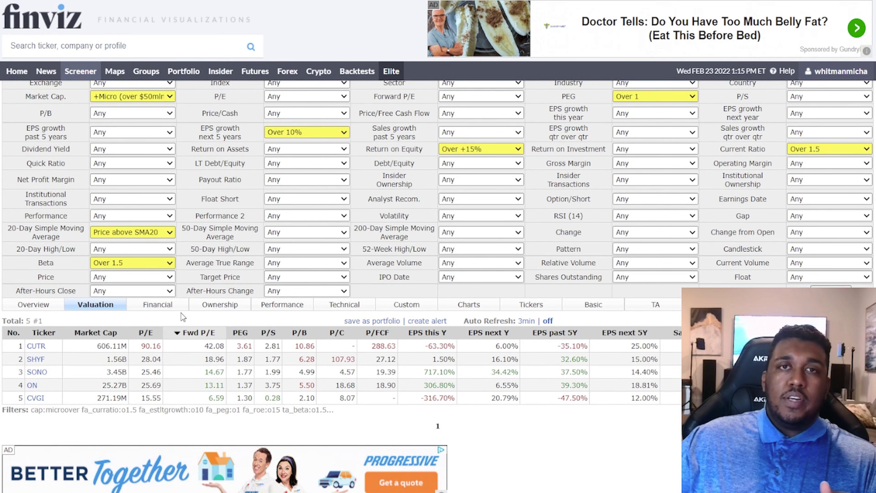
pyautogui.scroll(2, 181, 313)
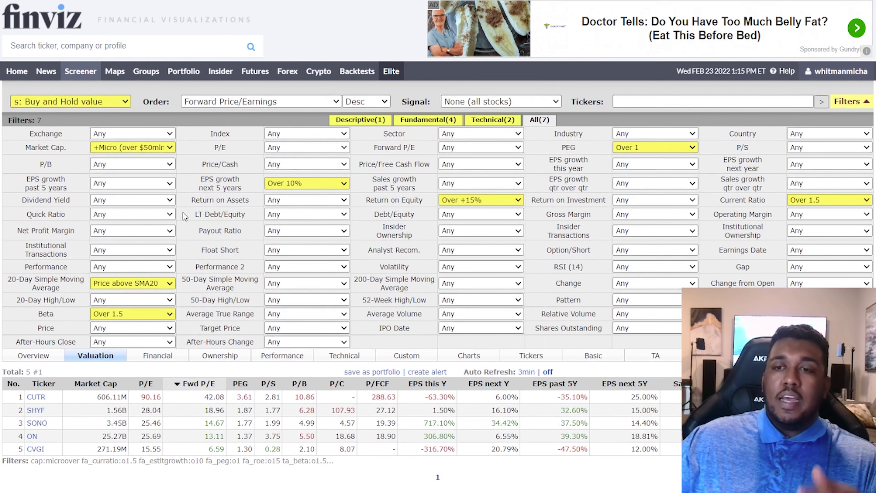
pyautogui.click(154, 146)
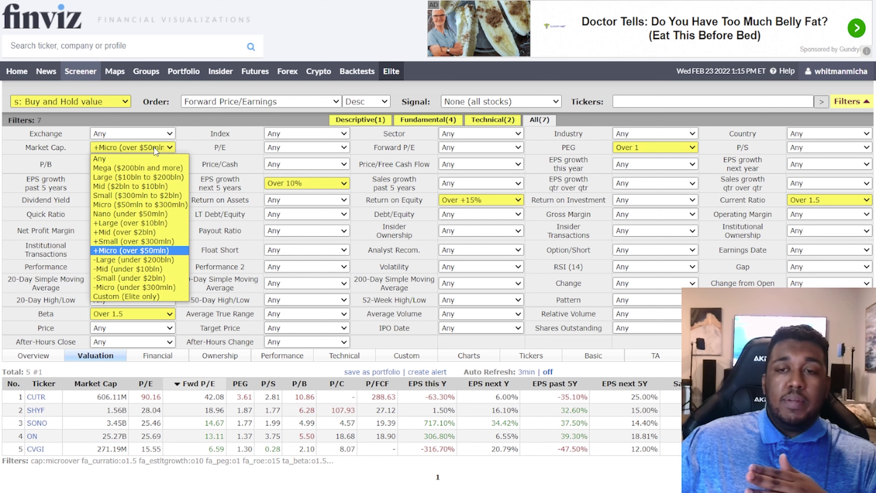
pyautogui.click(13, 179)
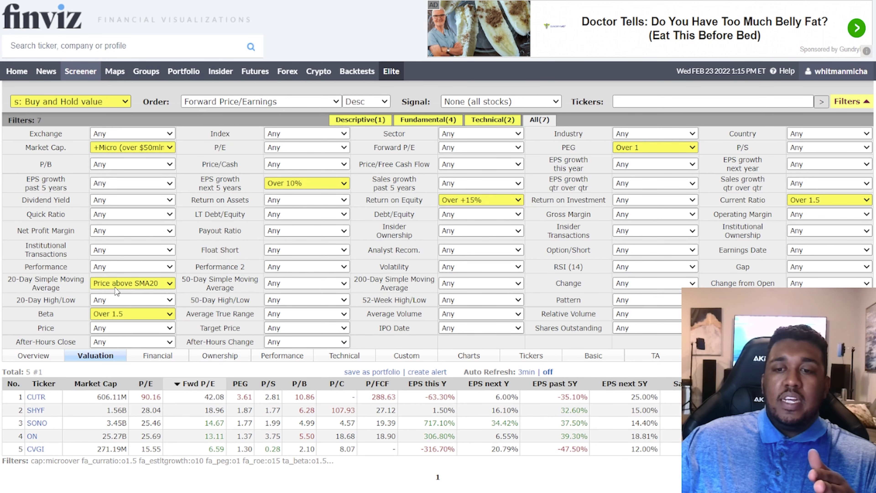
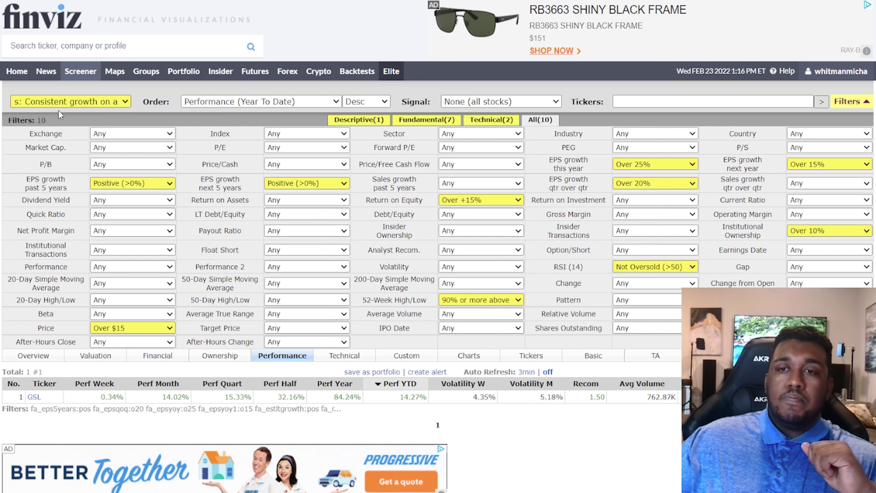
# - Switch from the Consistent growth preset to High relative volume and review its simple moving average filters
pyautogui.click(68, 102)
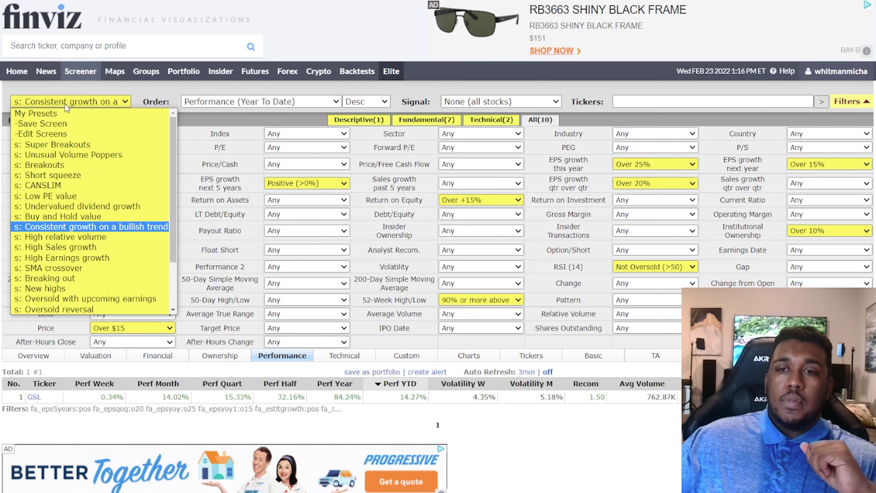
pyautogui.click(65, 237)
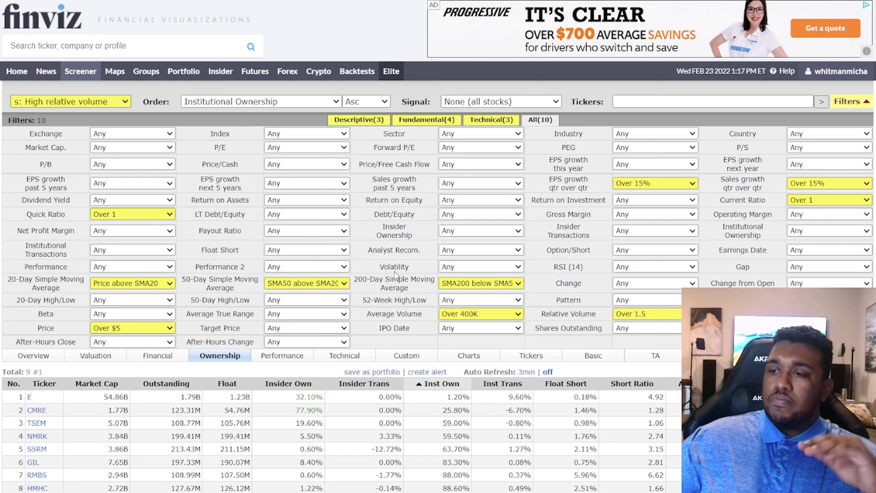
pyautogui.moveTo(406, 287)
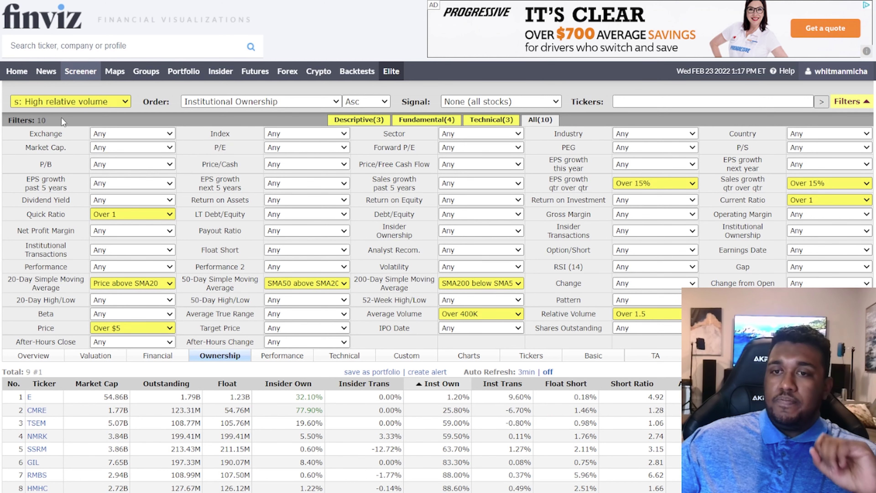
# - Review the filters of the High Sales growth preset, followed by the EPS growth filters of the High Earnings growth preset
pyautogui.click(68, 101)
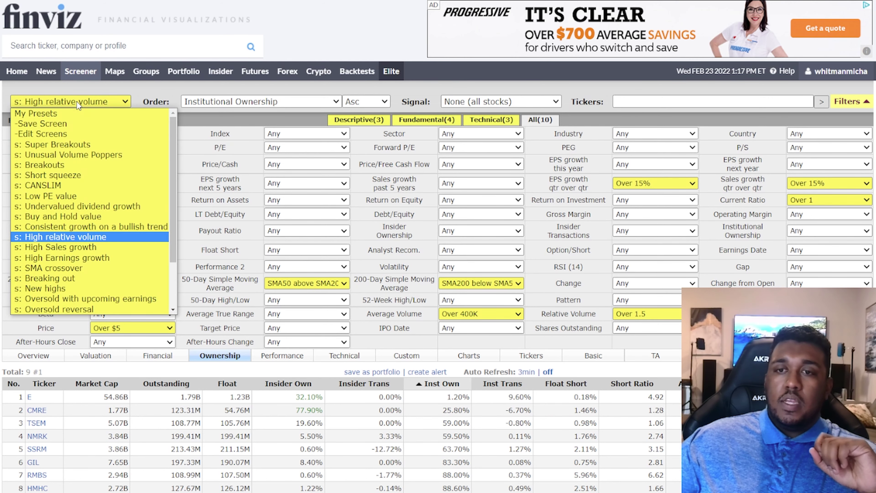
pyautogui.click(107, 248)
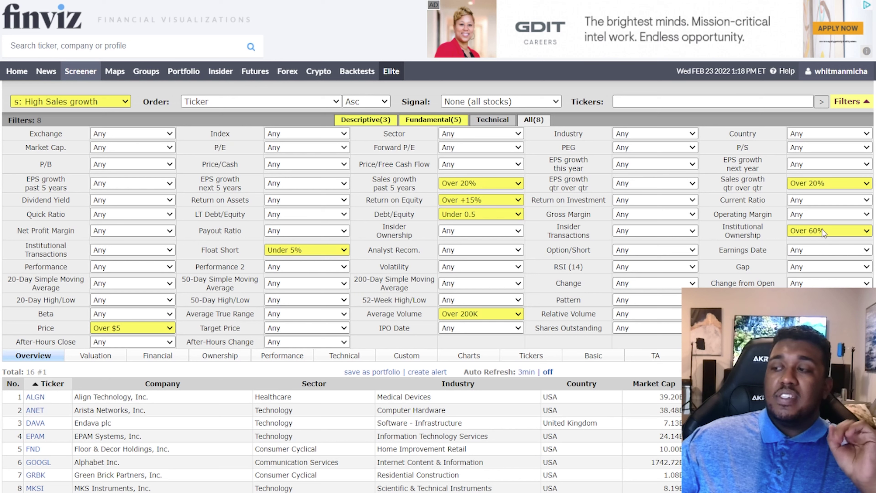
pyautogui.click(98, 102)
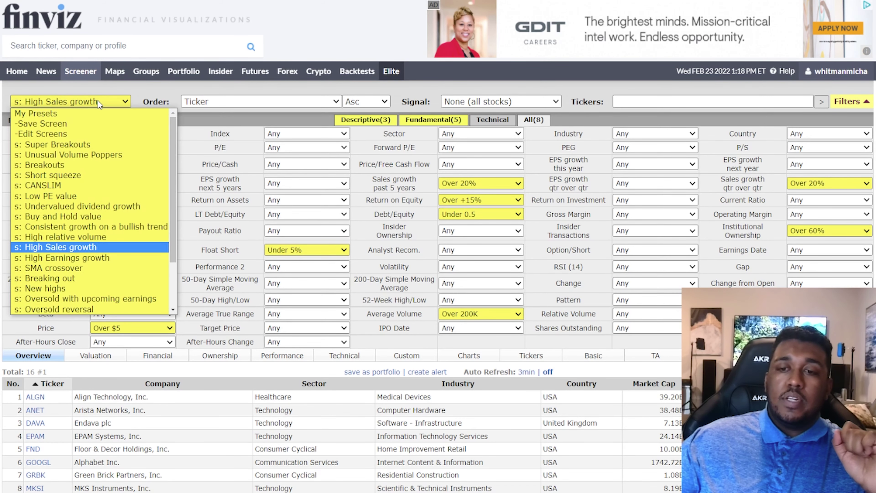
pyautogui.click(136, 255)
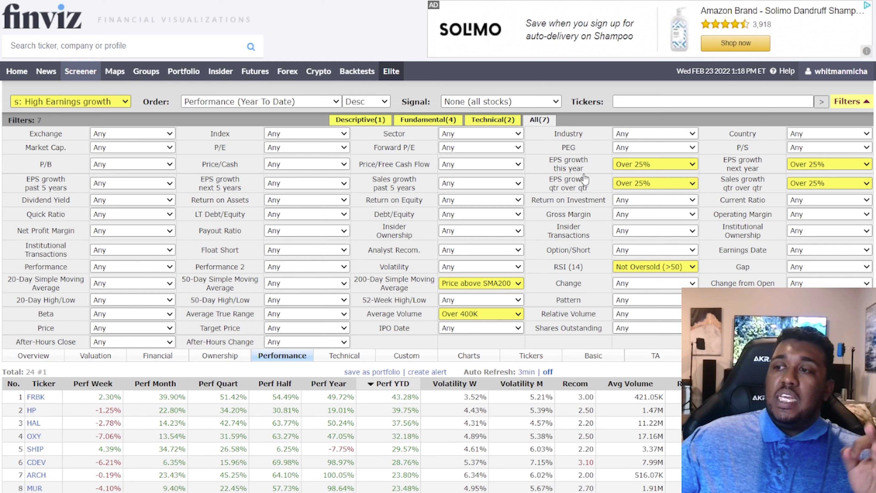
pyautogui.moveTo(583, 167)
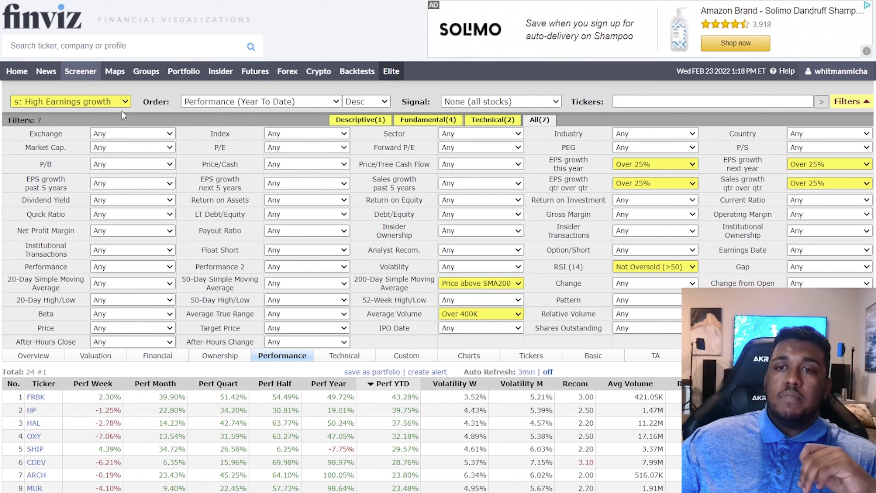
# - Load the SMA crossover preset and review its 50-Day Simple Moving Average filter
pyautogui.click(120, 102)
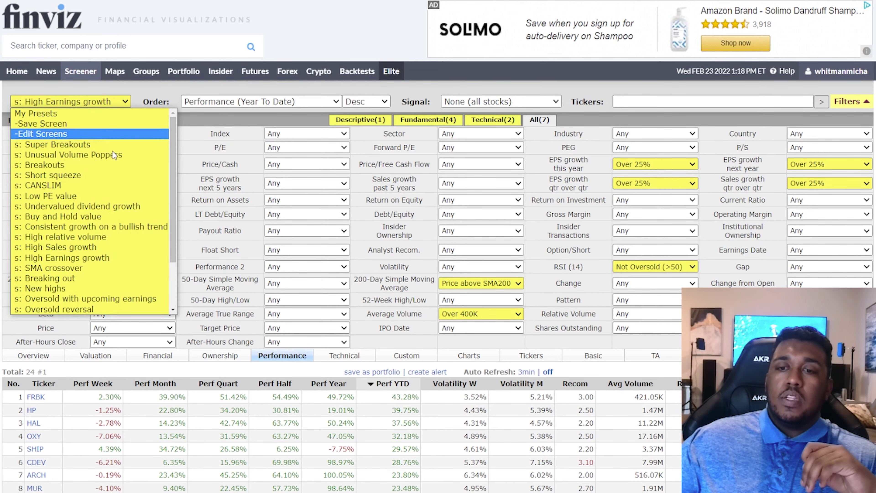
pyautogui.click(135, 268)
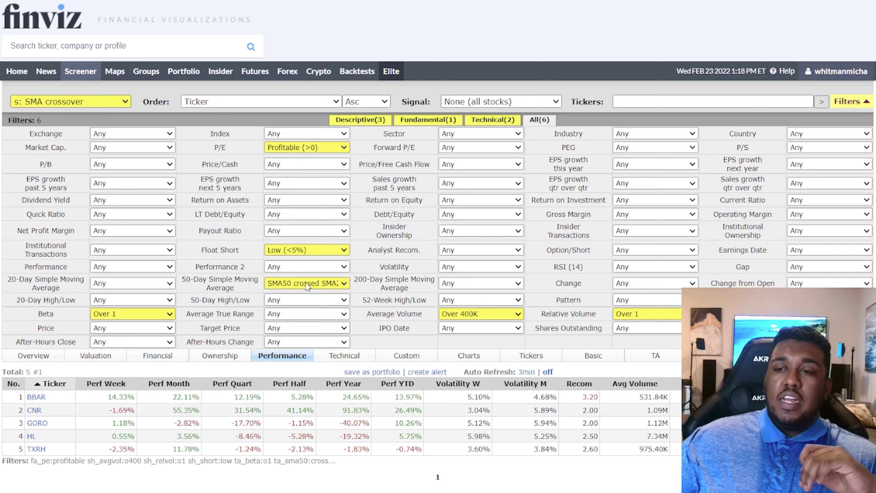
# - Examine the 50-Day Simple Moving Average choices behind the SMA crossover preset, leaving the filter as it is
pyautogui.click(297, 282)
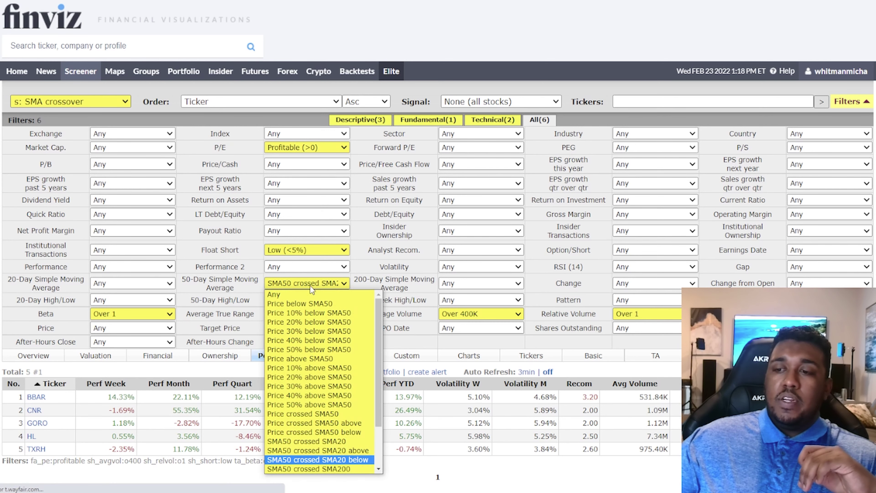
pyautogui.click(21, 266)
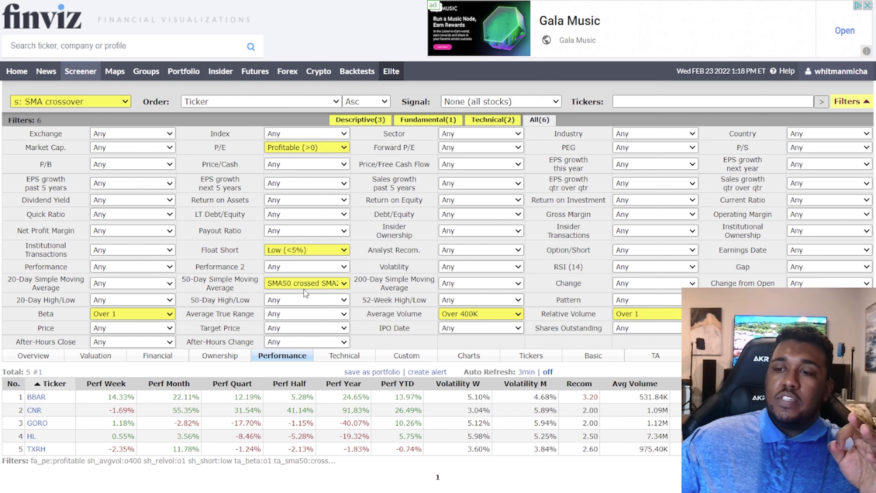
pyautogui.click(308, 284)
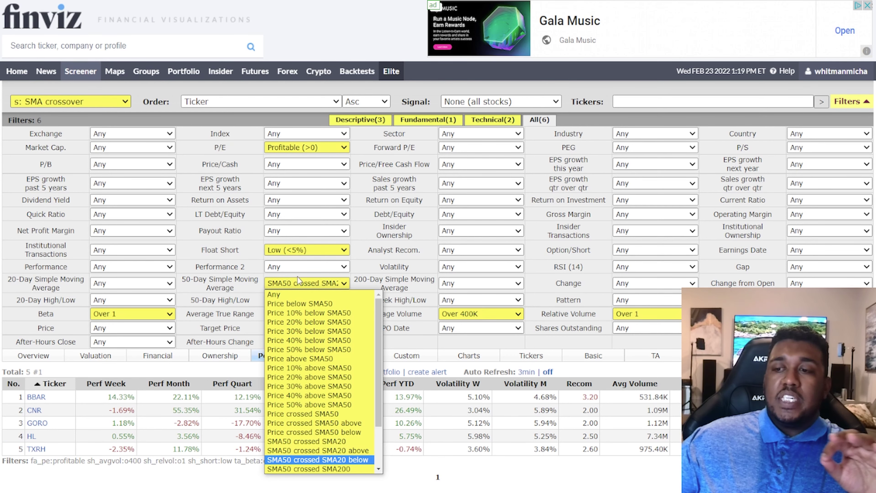
pyautogui.press('p')
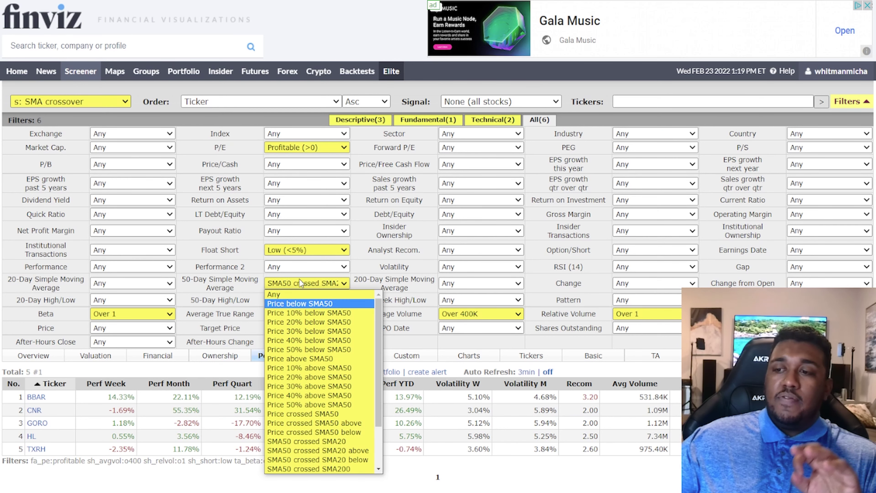
pyautogui.click(457, 280)
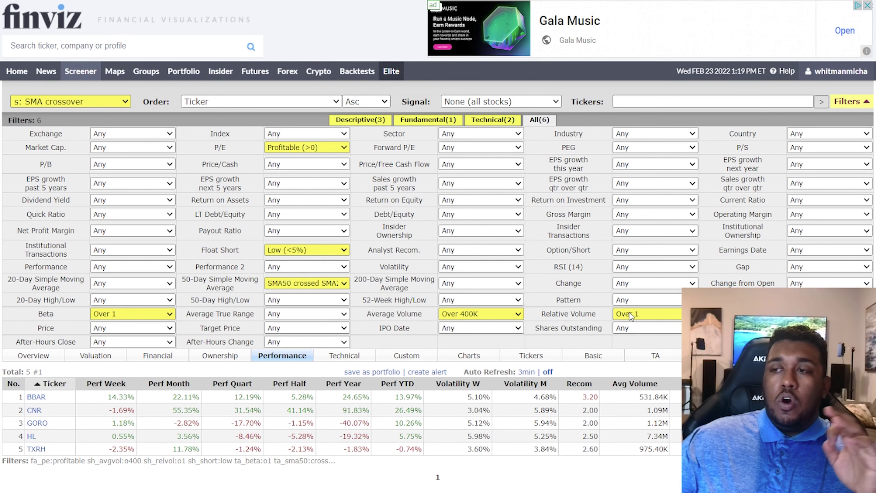
# - Load the Breaking out preset, view its matching stocks as charts, and review its filters
pyautogui.click(124, 101)
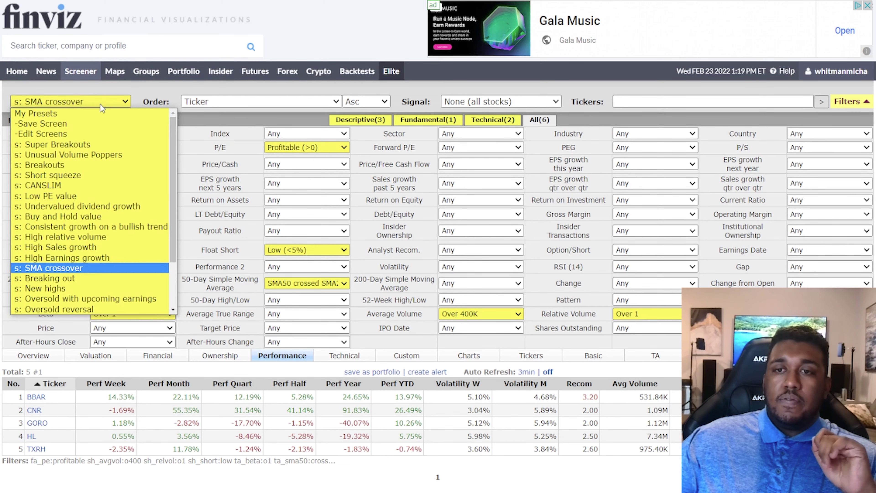
pyautogui.click(125, 278)
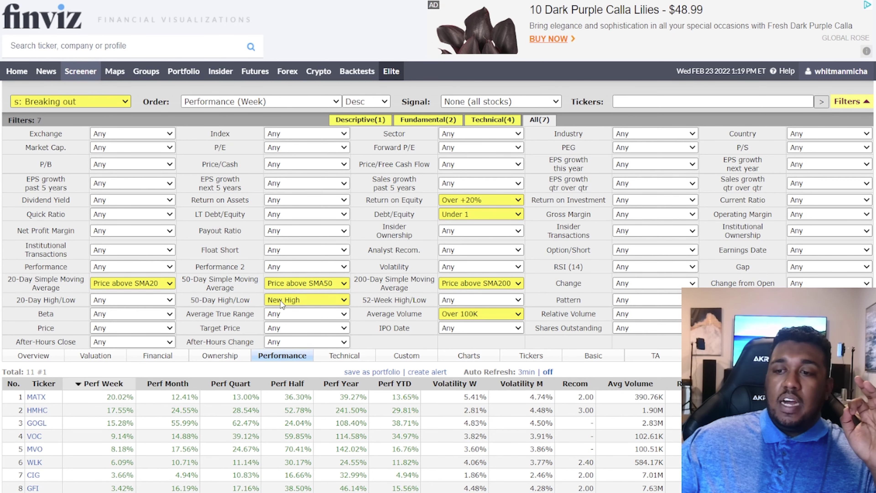
pyautogui.scroll(-4, 281, 301)
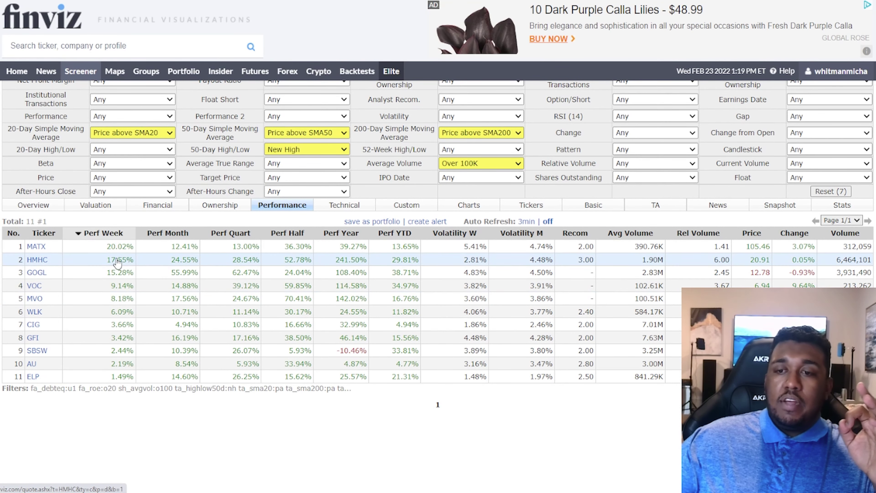
pyautogui.click(477, 207)
pyautogui.scroll(-4, 478, 209)
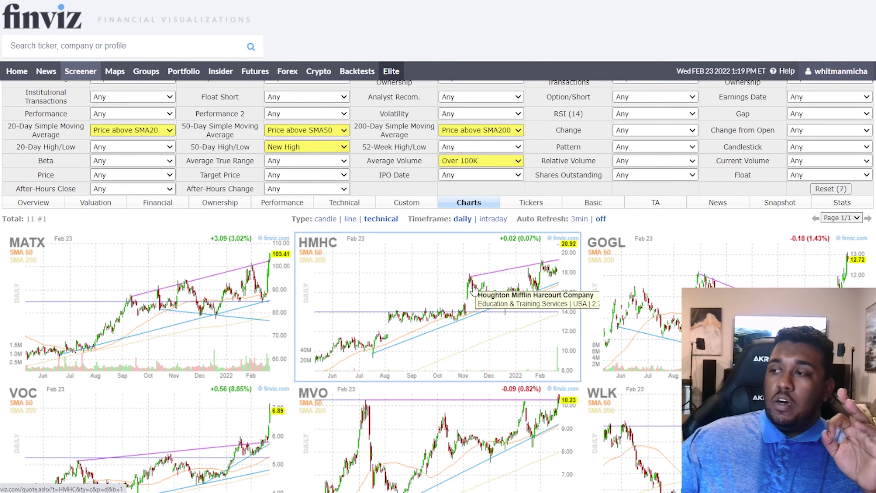
pyautogui.scroll(-1, 603, 324)
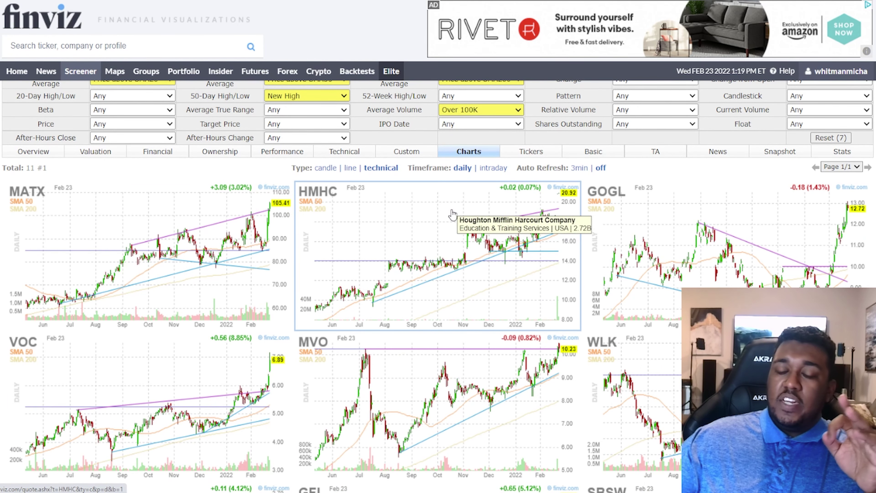
pyautogui.scroll(4, 400, 269)
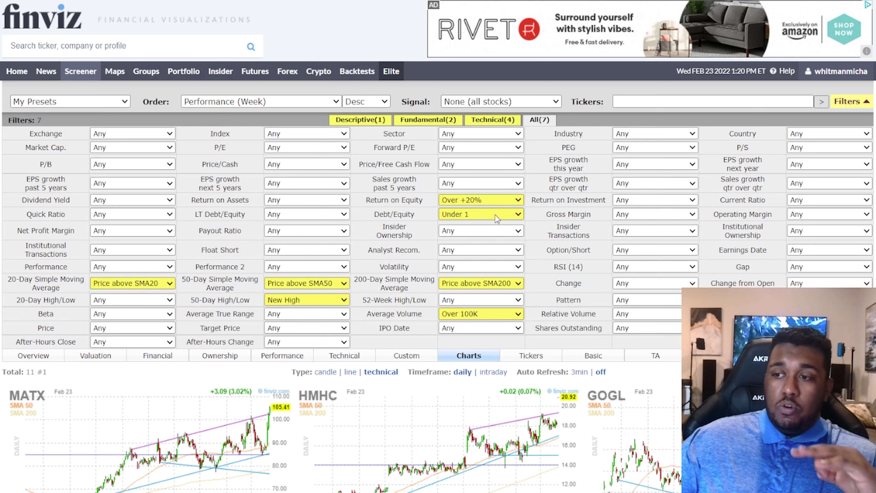
pyautogui.moveTo(411, 284)
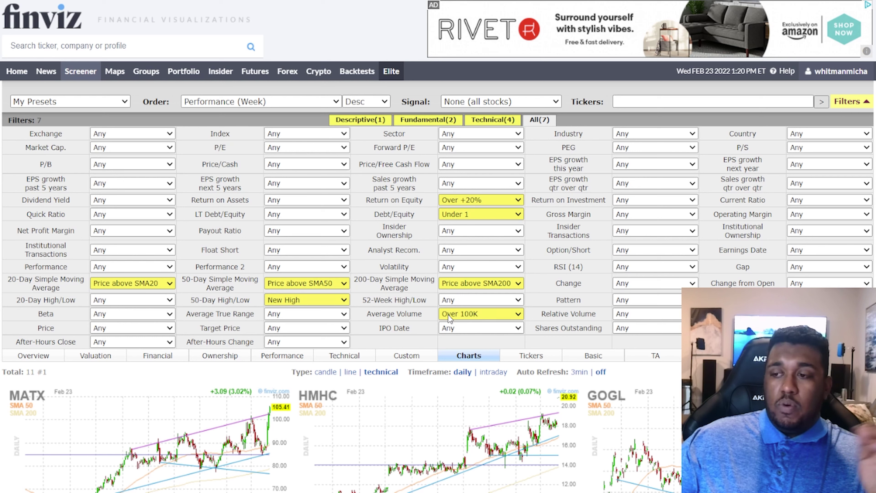
# - Load the New highs preset and review its high/low, price and performance filters
pyautogui.click(89, 102)
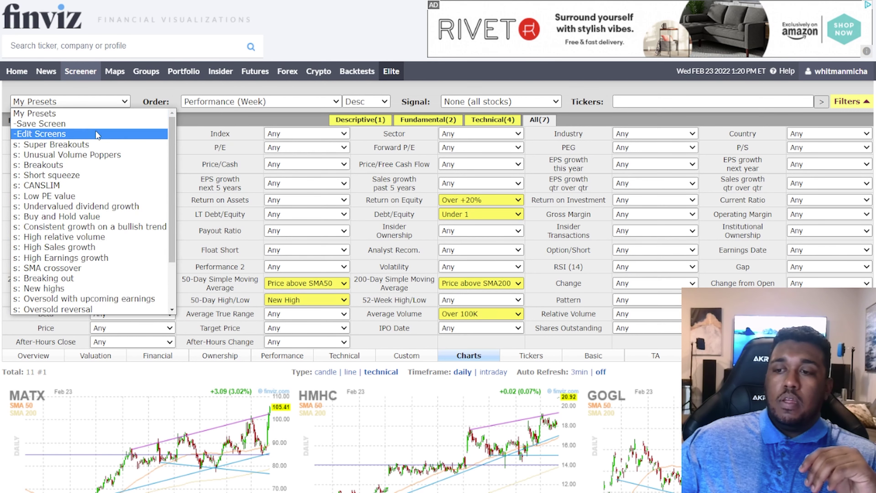
pyautogui.click(113, 288)
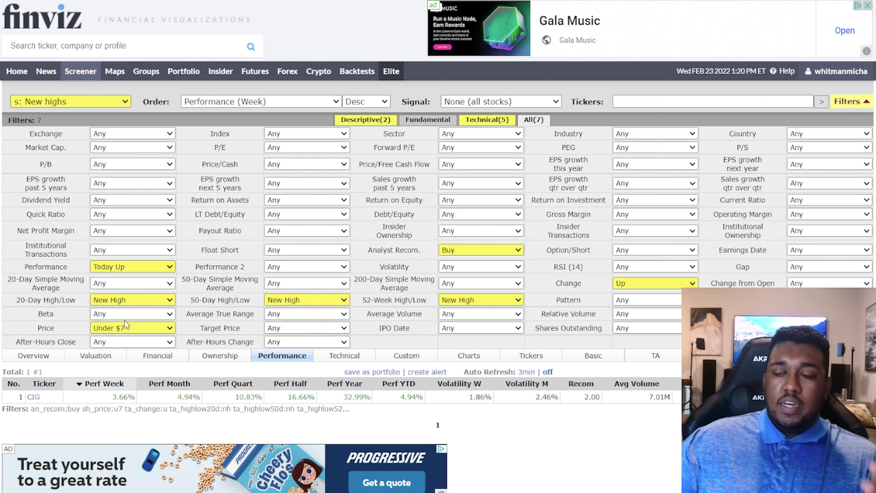
pyautogui.moveTo(241, 282)
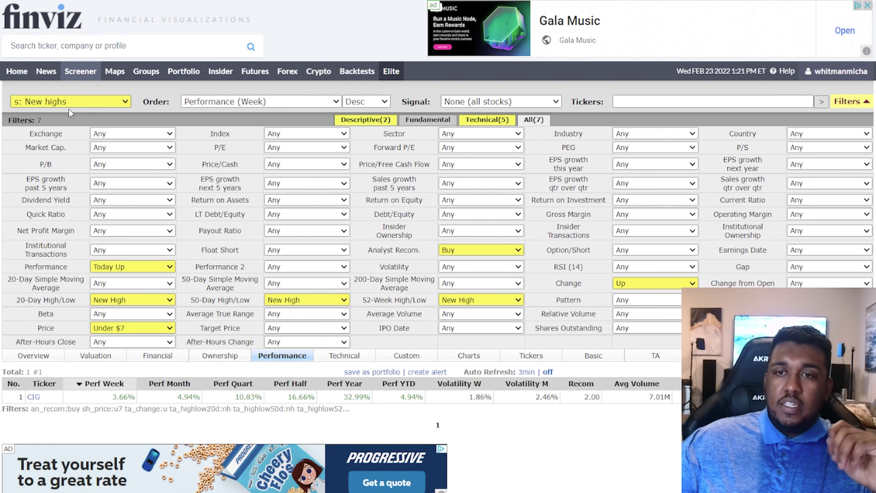
# - Load the Oversold with upcoming earnings preset and review its filters, including the Market Cap choices and Earnings Date
pyautogui.click(97, 103)
pyautogui.scroll(-2, 103, 303)
pyautogui.scroll(-2, 135, 241)
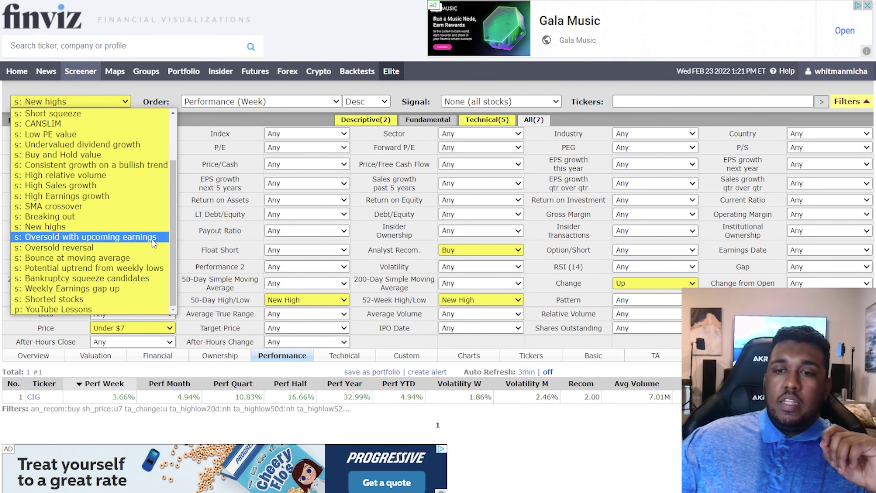
pyautogui.click(133, 237)
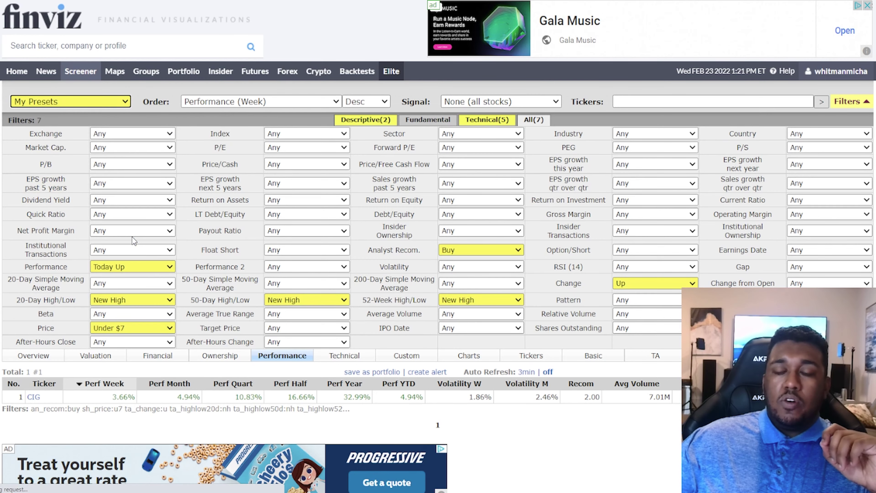
pyautogui.scroll(-2, 106, 225)
pyautogui.scroll(2, 345, 241)
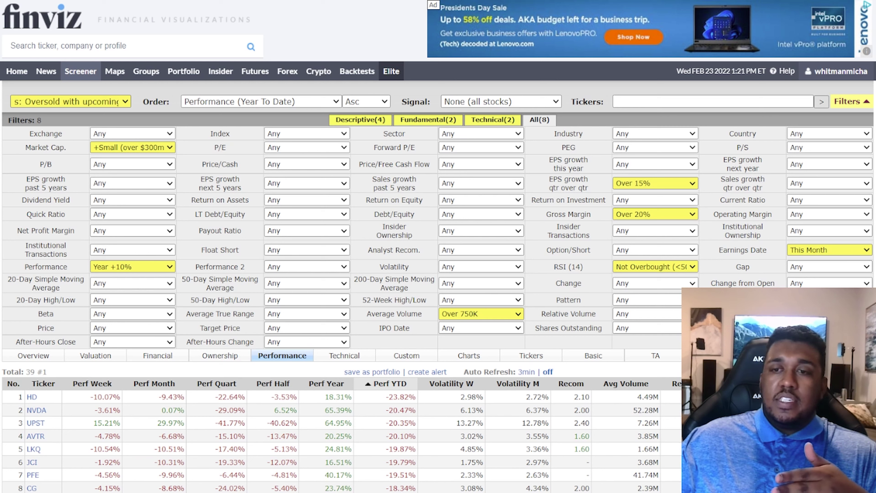
pyautogui.click(135, 150)
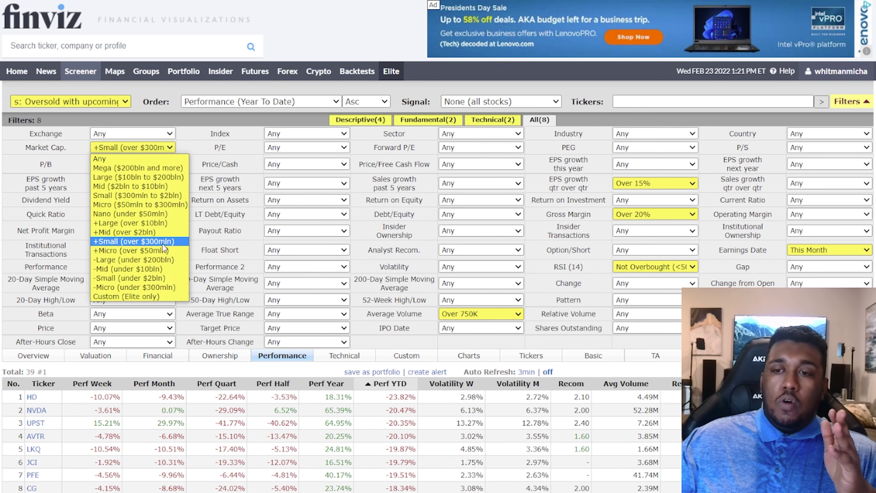
pyautogui.click(40, 258)
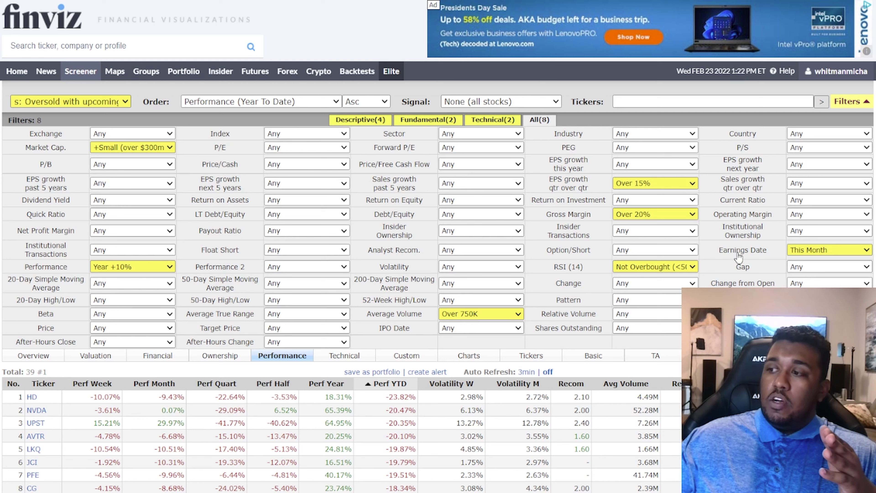
pyautogui.moveTo(738, 254)
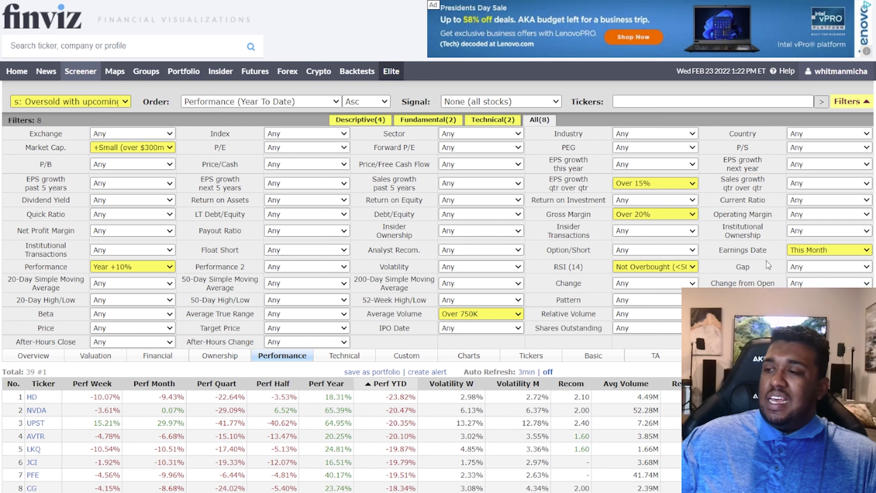
# - Try the Optionable and shortable setting for Option/Short, check the matching stocks, and return the filter to Any
pyautogui.click(655, 250)
pyautogui.click(667, 286)
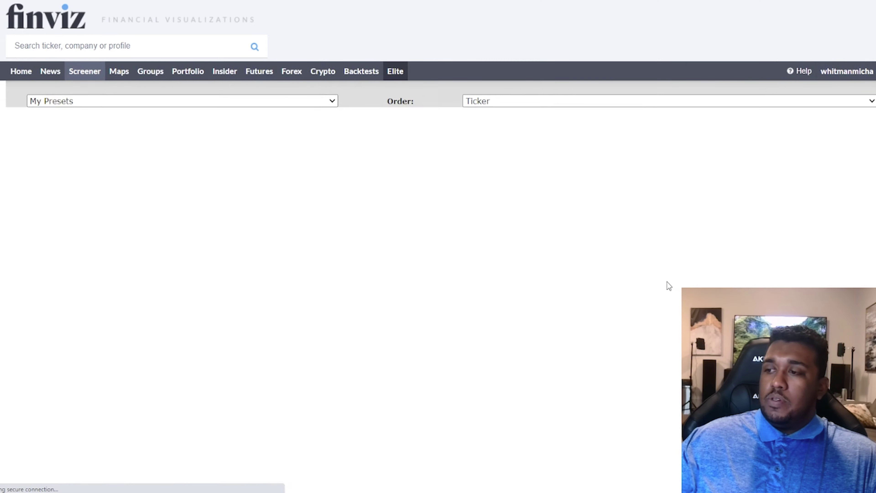
pyautogui.scroll(-4, 668, 262)
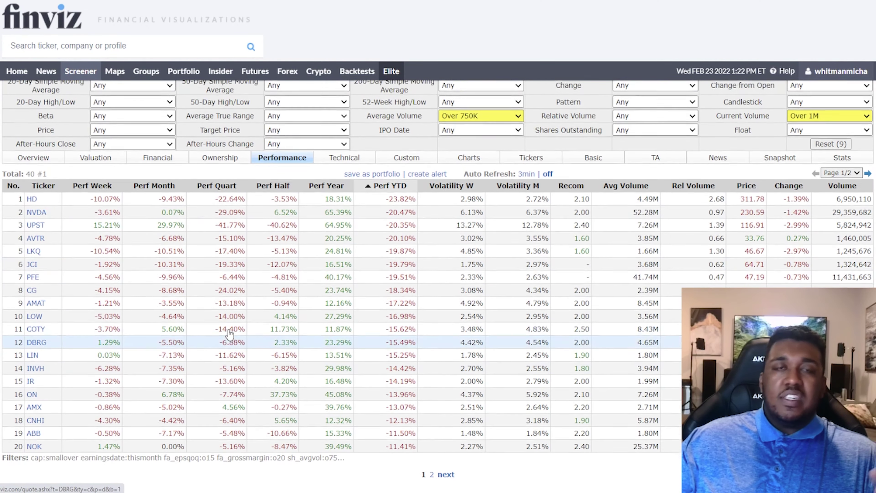
pyautogui.scroll(5, 229, 333)
pyautogui.click(629, 251)
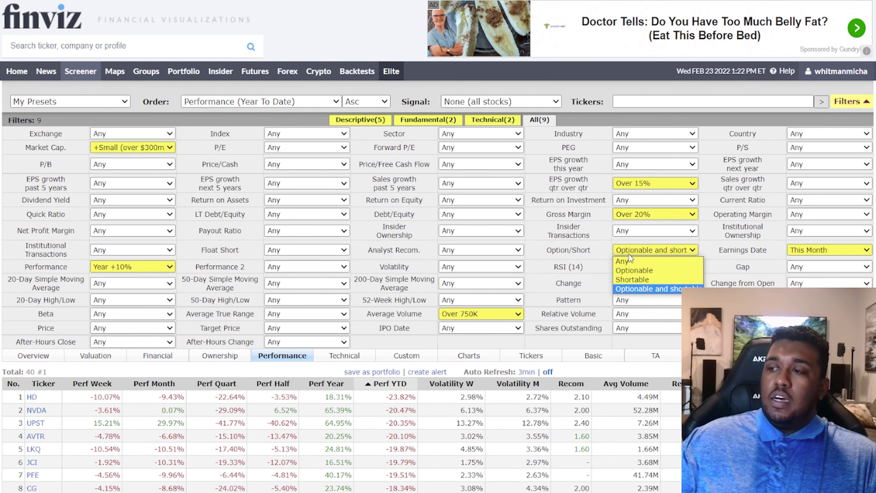
pyautogui.click(623, 261)
pyautogui.scroll(-3, 356, 304)
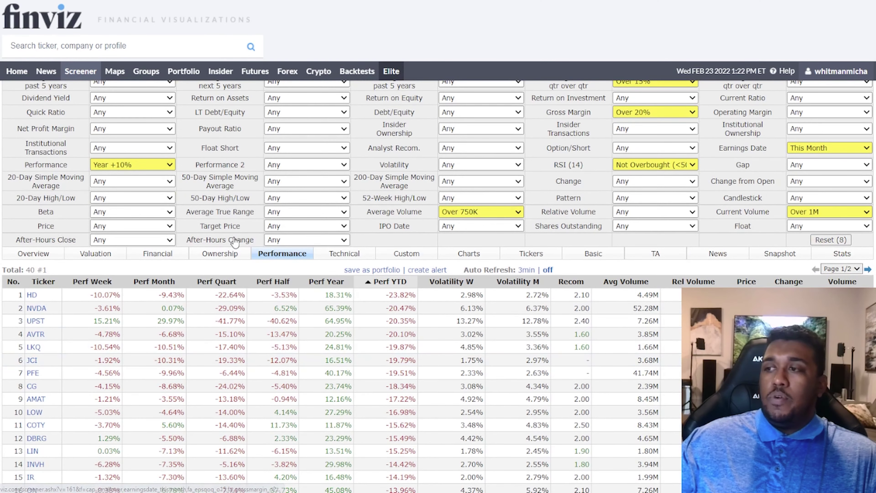
pyautogui.scroll(3, 292, 266)
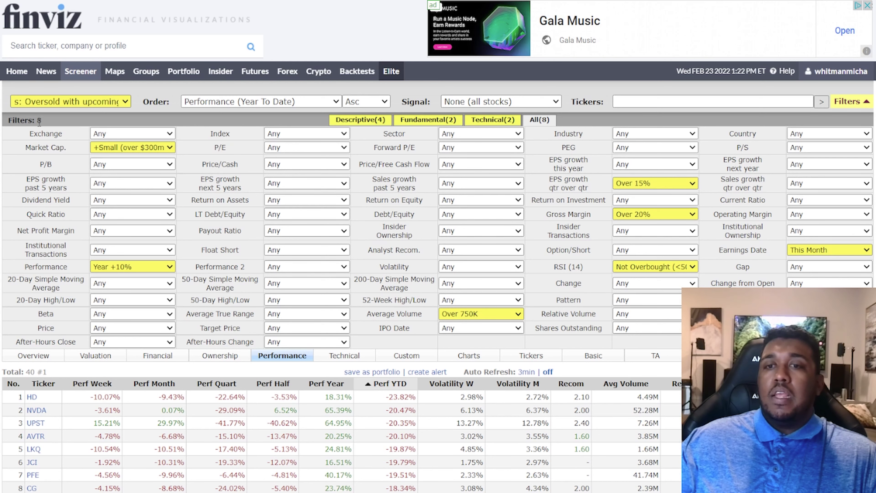
# - Load the Oversold reversal preset and review its RSI, Change, Relative Volume and Price filters
pyautogui.click(69, 102)
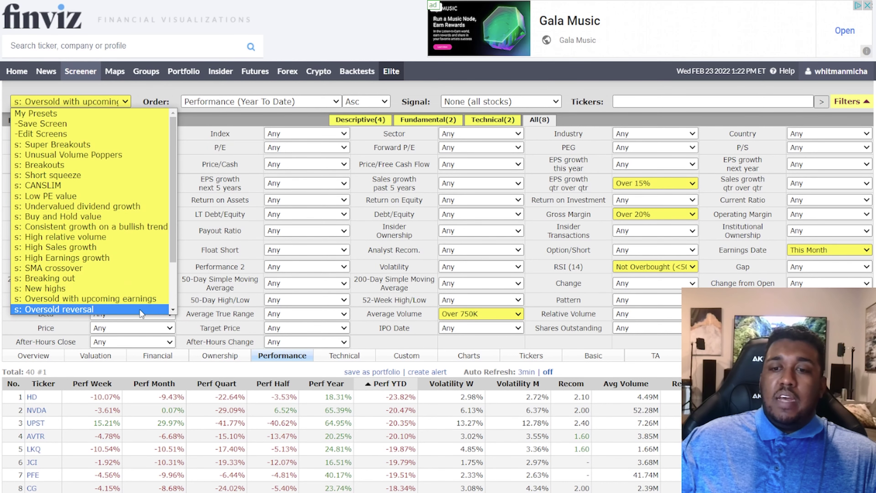
pyautogui.click(136, 305)
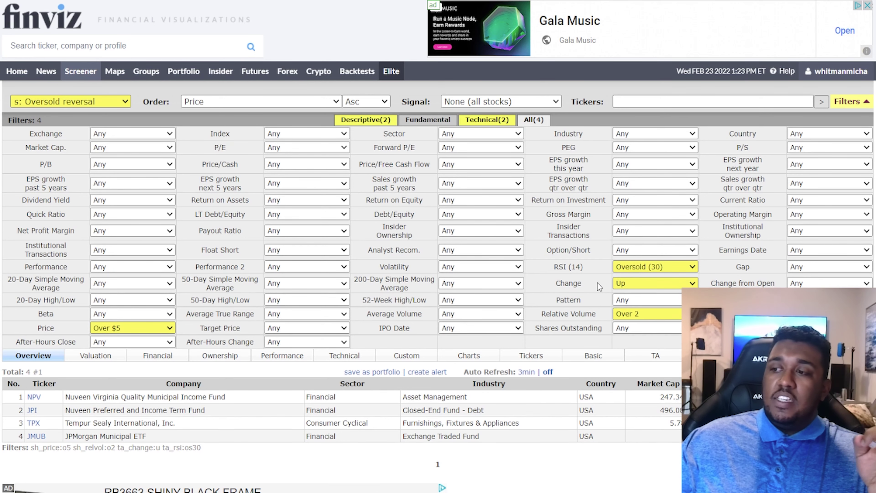
pyautogui.moveTo(578, 321)
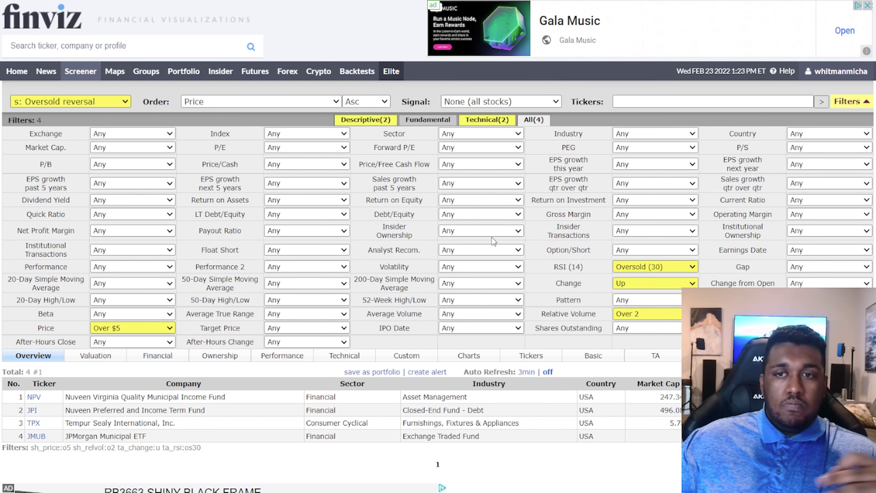
# - Load the Bounce at moving average preset and review its 20-day and 50-day moving average filters
pyautogui.click(90, 104)
pyautogui.moveTo(176, 220); pyautogui.dragTo(168, 271)
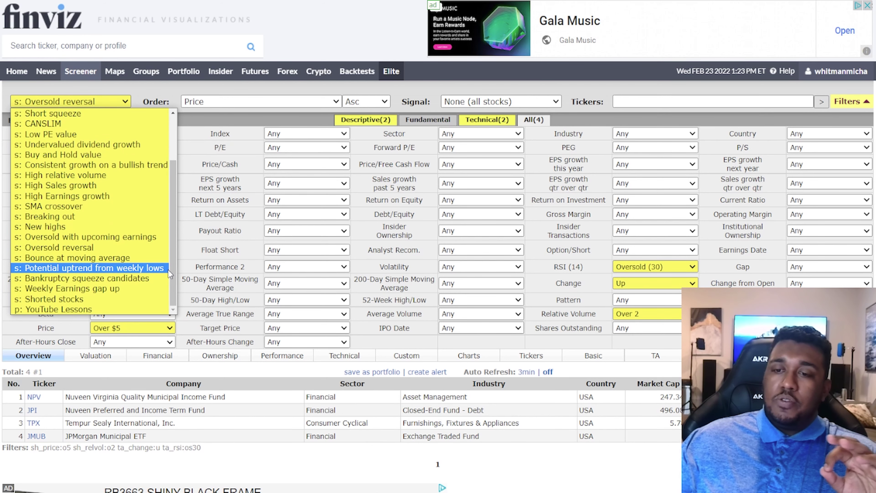
pyautogui.click(137, 258)
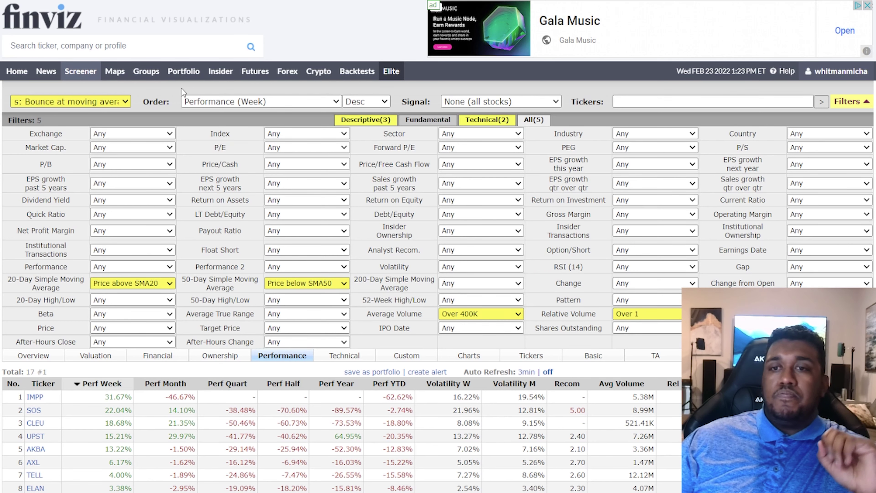
# - Load the Potential uptrend from weekly lows preset, review its filters, and examine its matching stocks as charts
pyautogui.click(61, 99)
pyautogui.scroll(1, 164, 206)
pyautogui.moveTo(173, 233); pyautogui.dragTo(173, 278)
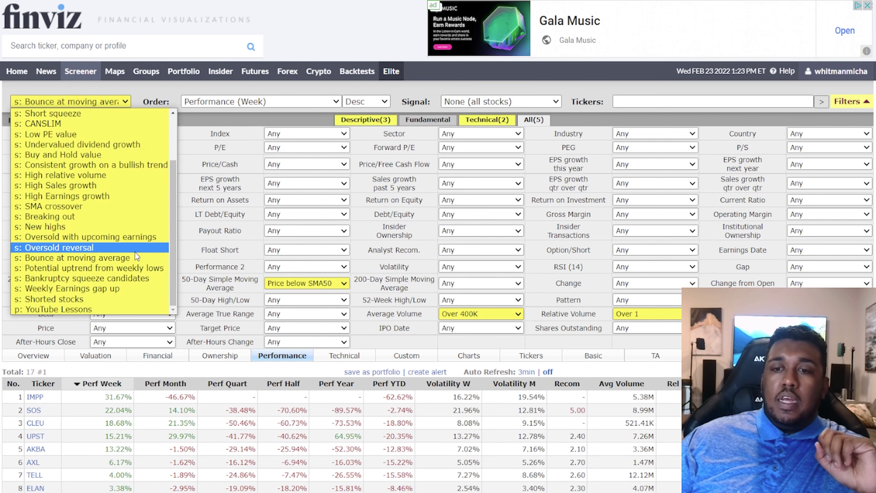
pyautogui.click(151, 270)
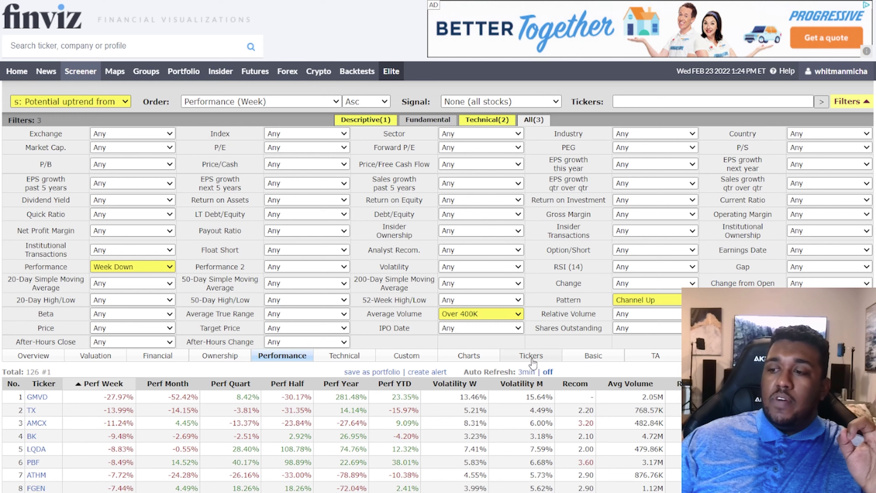
pyautogui.click(469, 355)
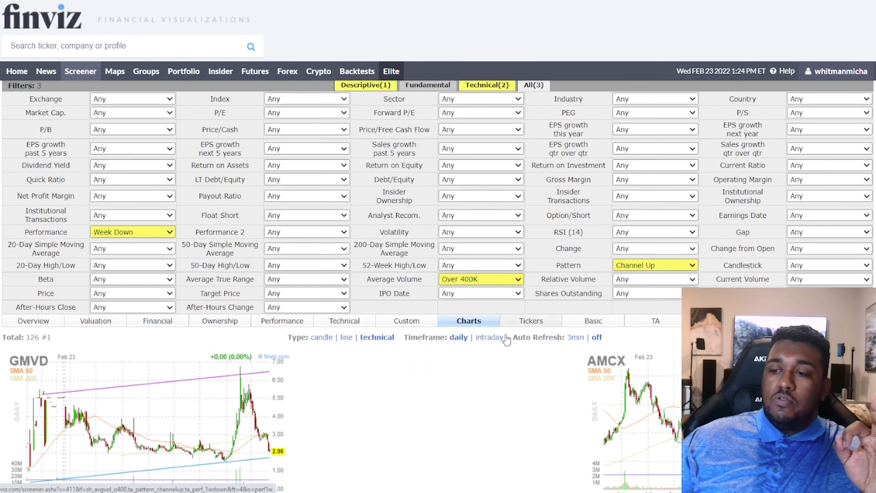
pyautogui.scroll(-6, 489, 328)
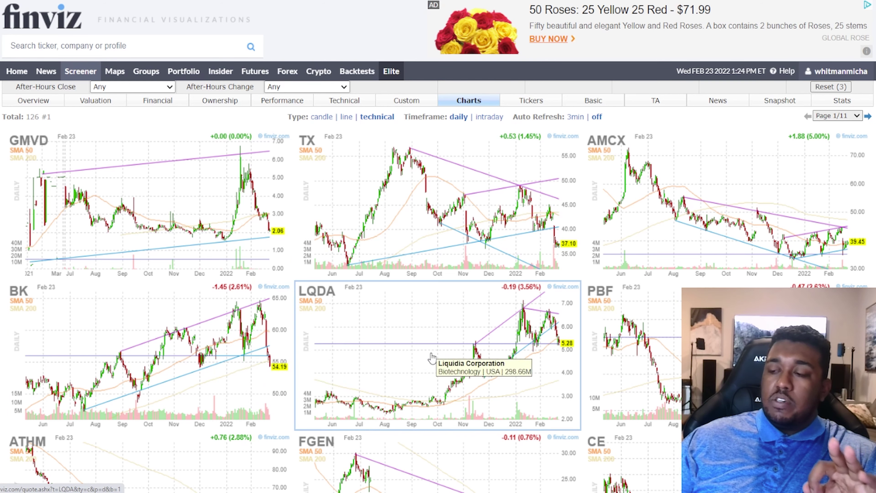
# - Load the Bankruptcy squeeze candidates preset and review its P/B and Float Short filters
pyautogui.scroll(-3, 462, 324)
pyautogui.scroll(-1, 407, 329)
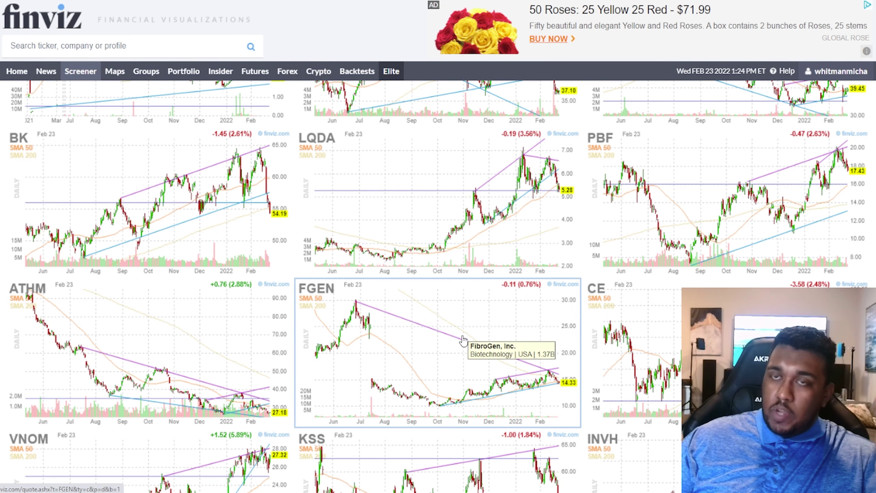
pyautogui.scroll(5, 463, 341)
pyautogui.scroll(5, 463, 341)
pyautogui.click(69, 101)
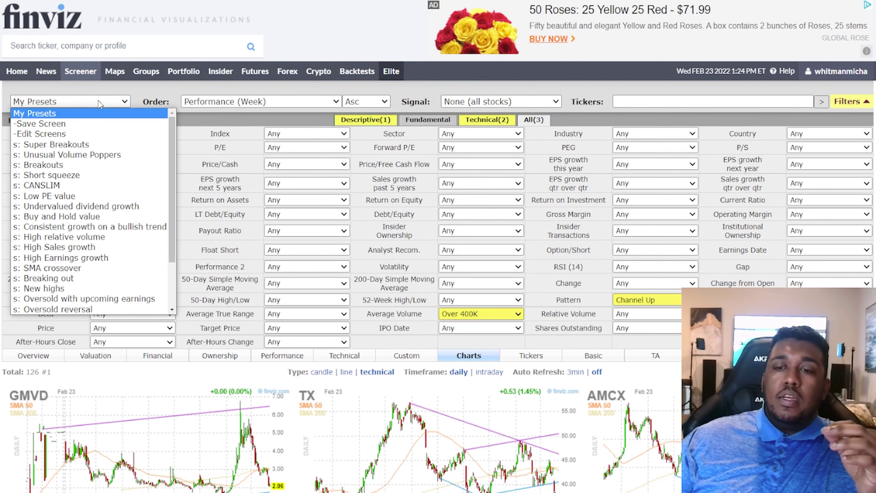
pyautogui.moveTo(174, 228); pyautogui.dragTo(172, 272)
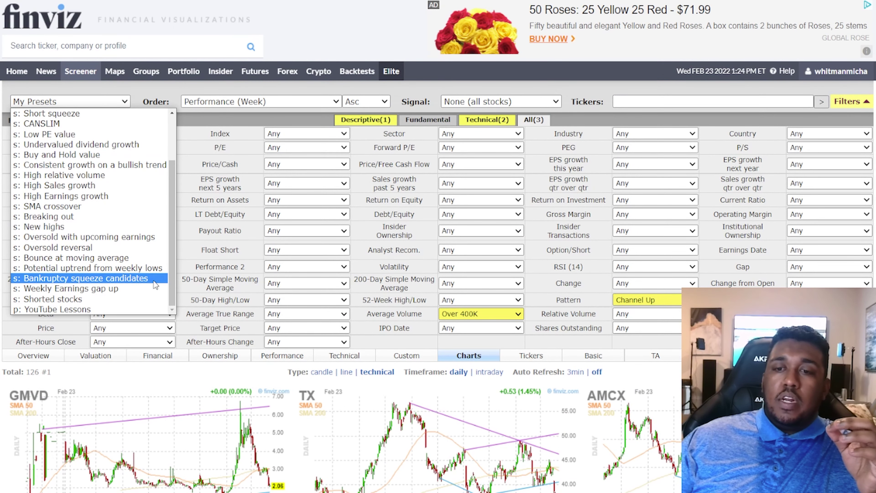
pyautogui.click(105, 279)
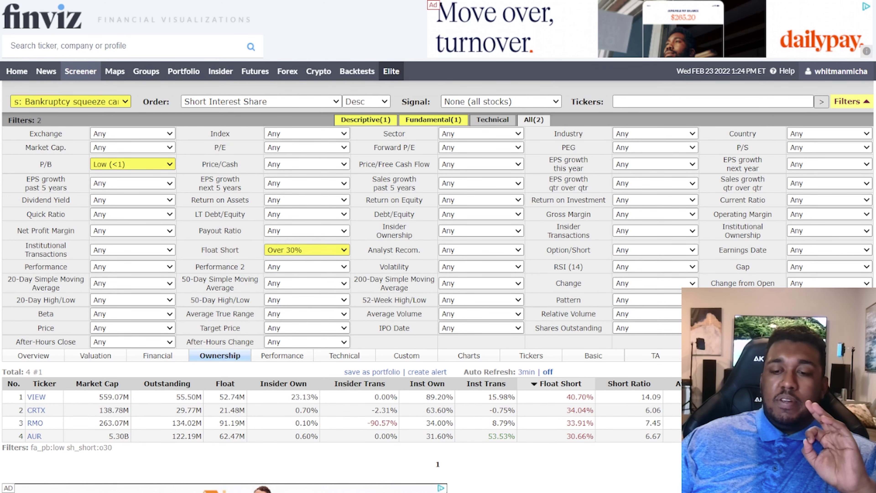
# - Display the bankruptcy squeeze candidates as charts and examine each matching stock's price trend
pyautogui.click(495, 355)
pyautogui.scroll(-5, 435, 359)
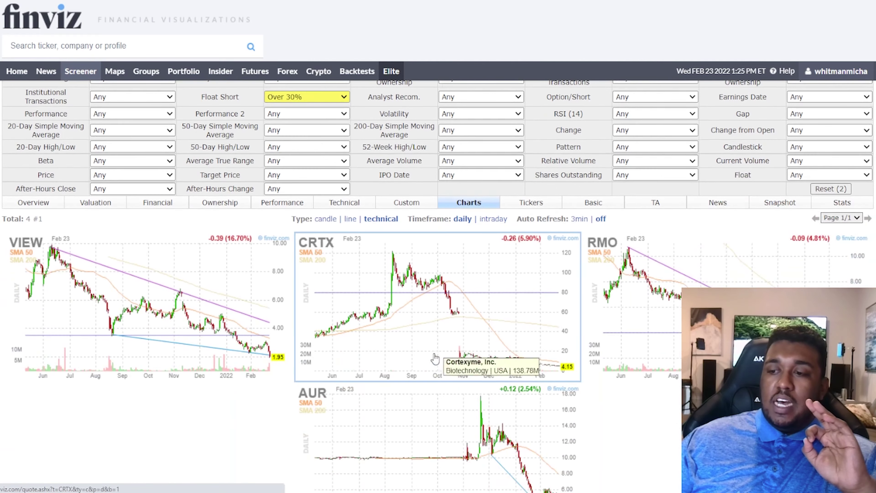
pyautogui.scroll(-3, 435, 358)
pyautogui.scroll(2, 432, 338)
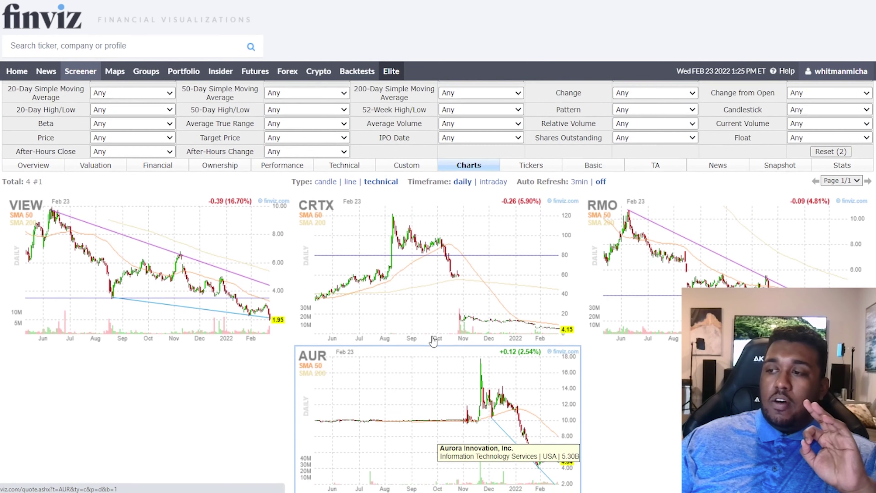
pyautogui.scroll(-2, 434, 341)
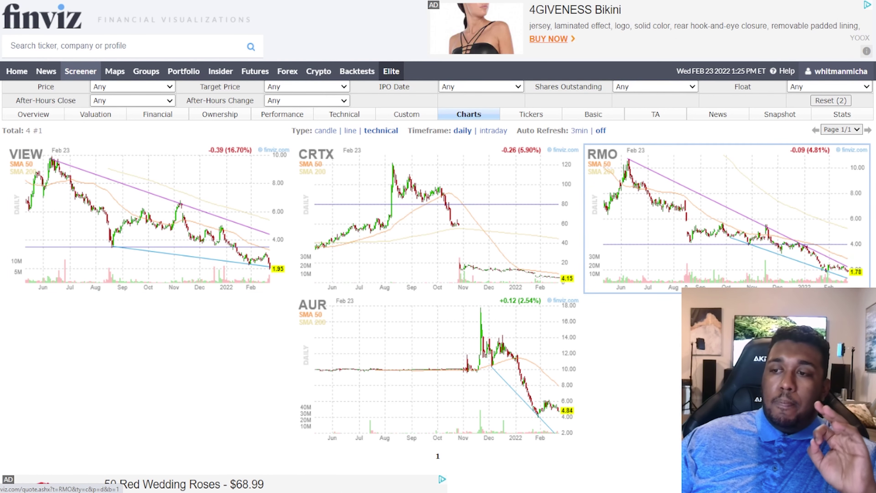
pyautogui.scroll(2, 672, 276)
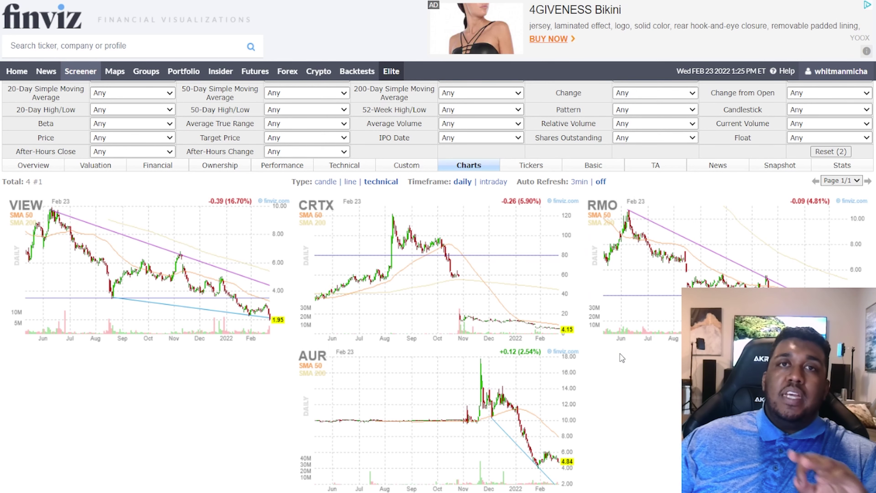
# - Load the Weekly Earnings gap up preset and review its Earnings Date, Gap, Float Short, Average True Range and volume filters
pyautogui.scroll(5, 164, 258)
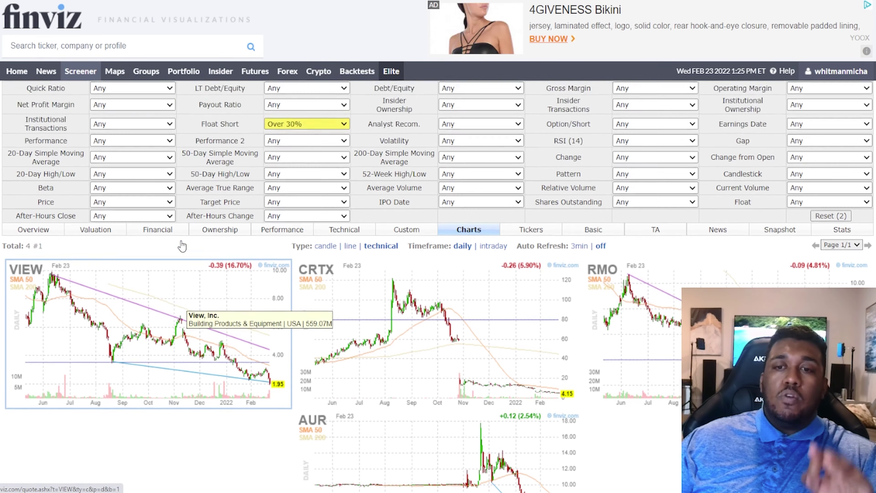
pyautogui.scroll(1, 164, 259)
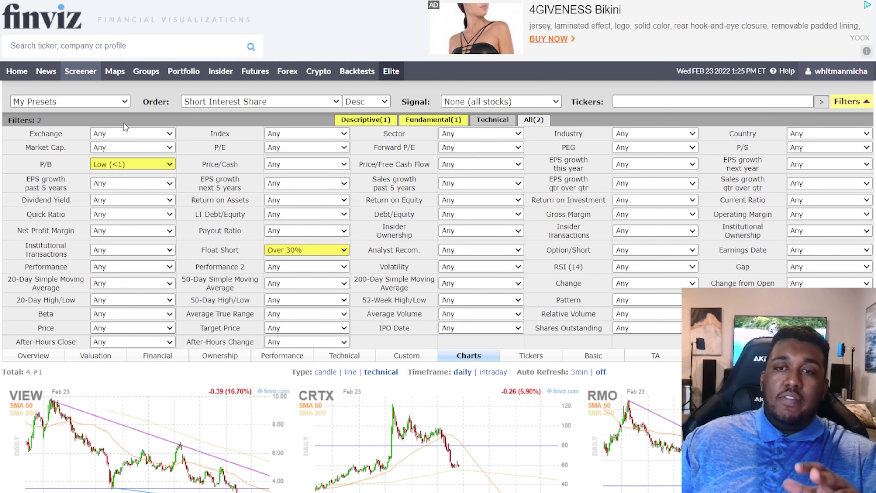
pyautogui.click(122, 101)
pyautogui.scroll(-2, 170, 171)
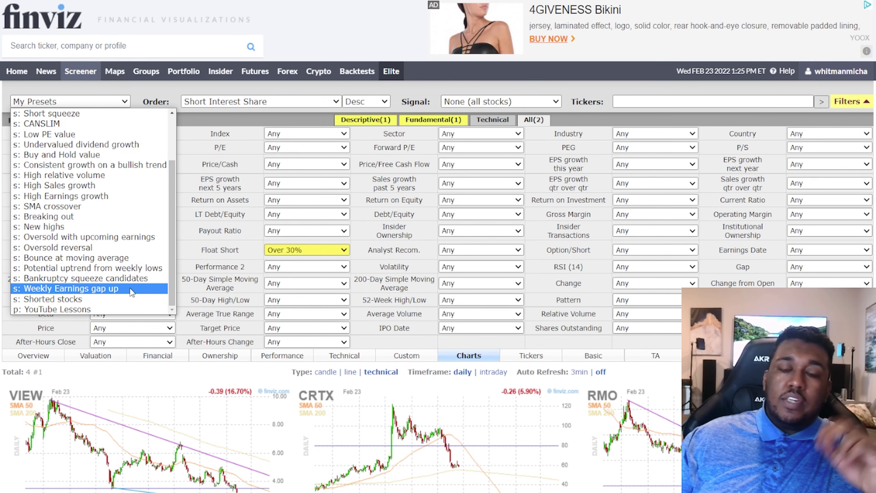
pyautogui.click(138, 288)
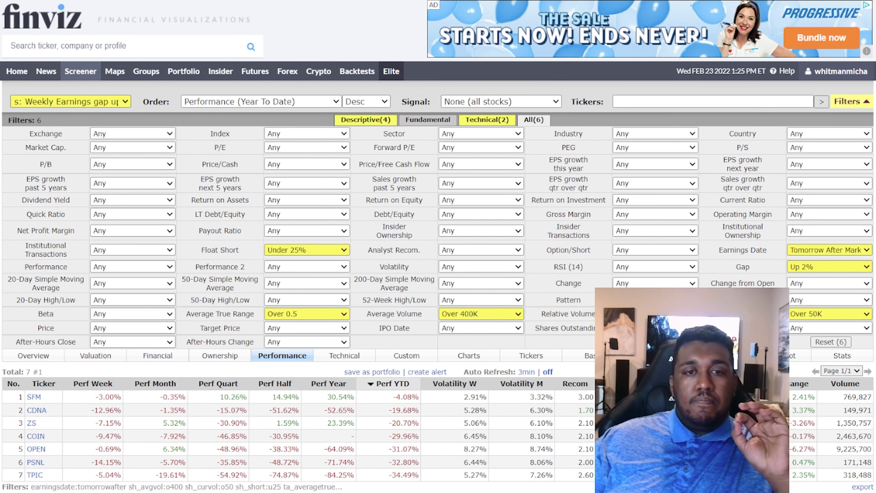
# - Load the Shorted stocks preset and review its descriptive filters, including the available Market Cap. options
pyautogui.click(69, 101)
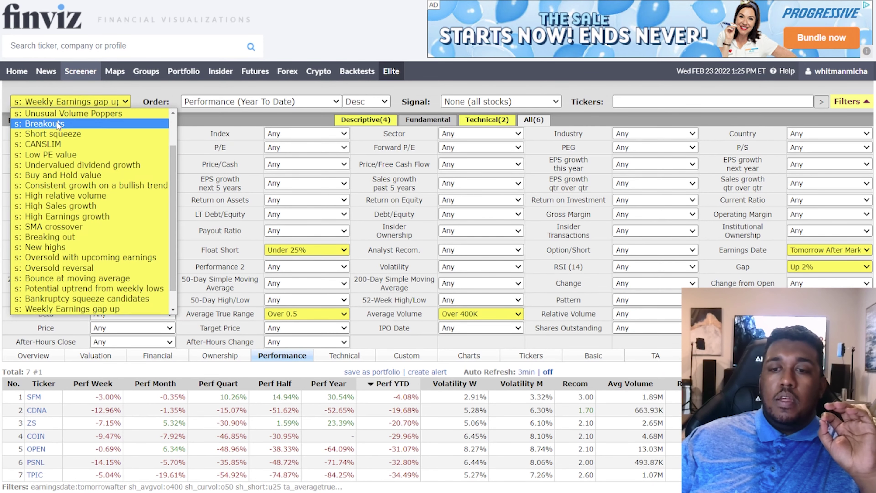
pyautogui.scroll(-2, 174, 217)
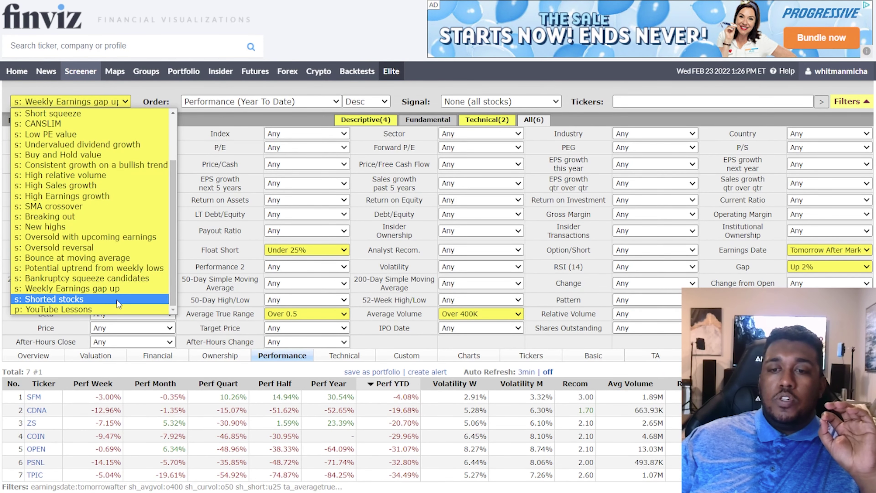
pyautogui.click(117, 299)
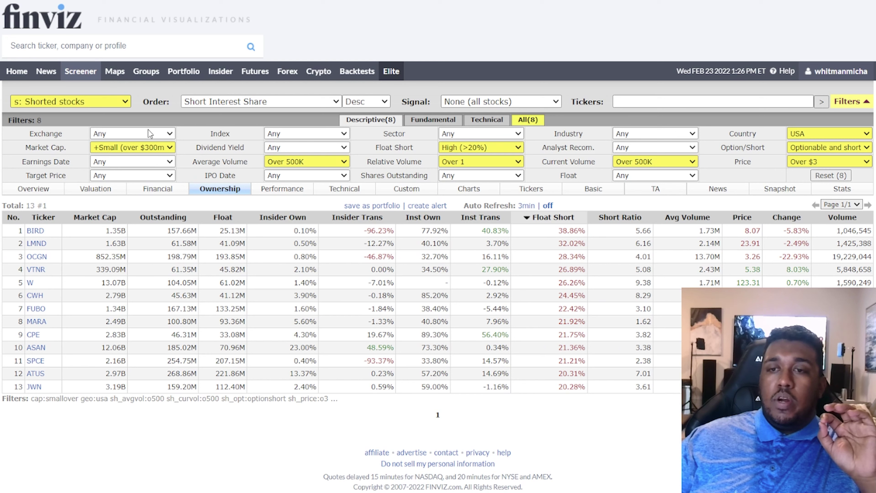
pyautogui.click(152, 146)
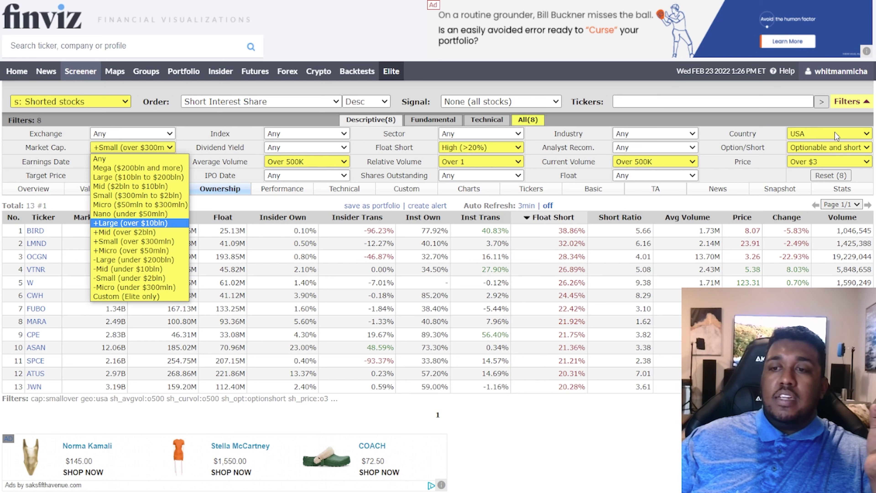
pyautogui.click(484, 78)
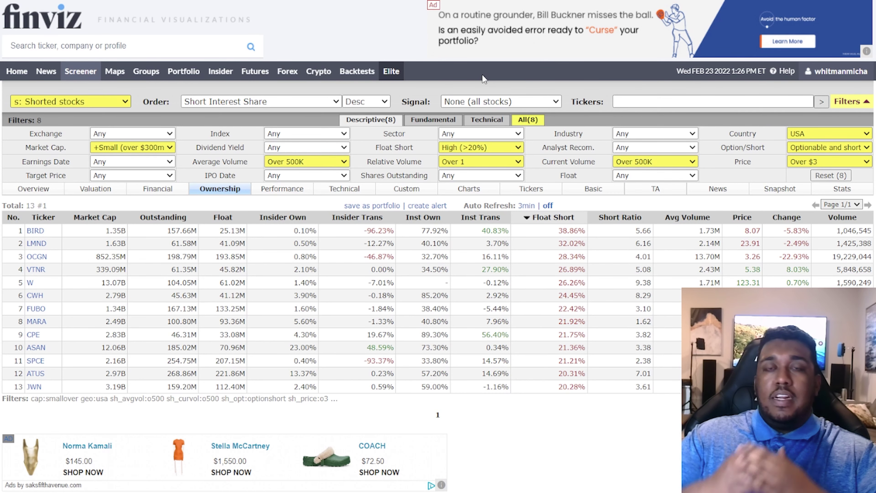